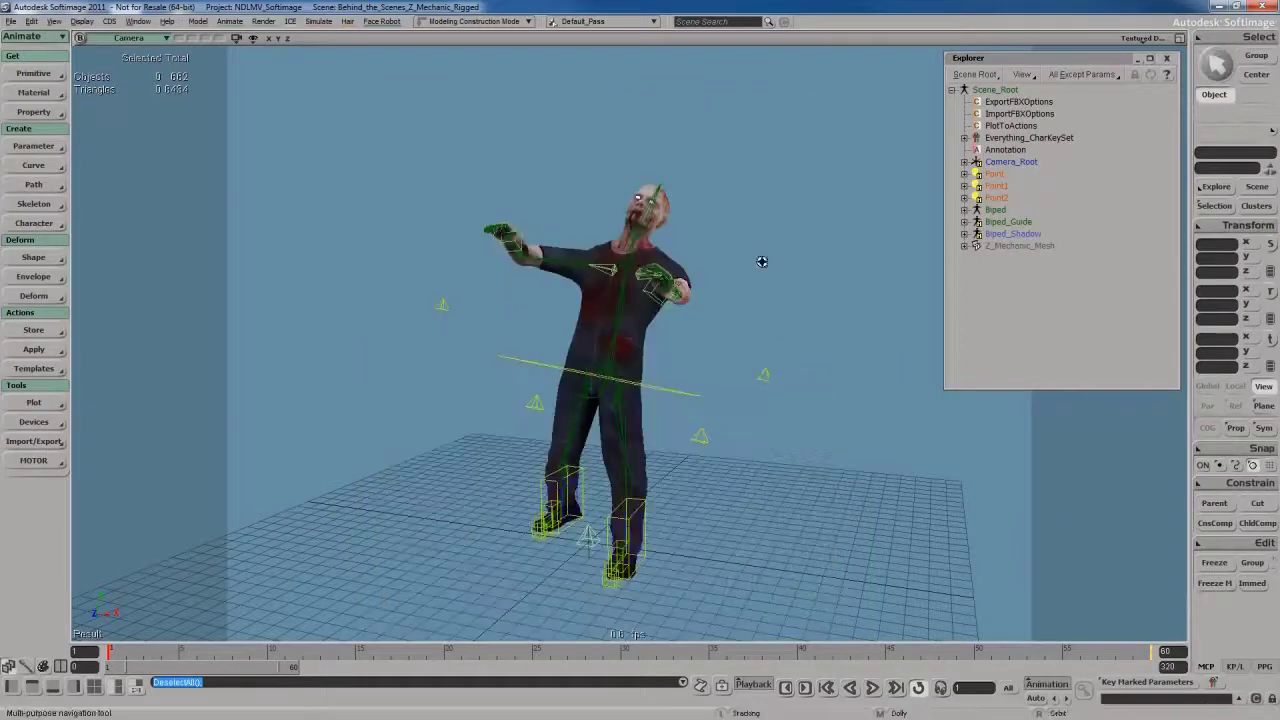
Step: List the Biped mixer's animation source clips under Mixer > Sources > Animation in the Explorer
scroll(783, 346, up, 5)
scroll(544, 204, up, 3)
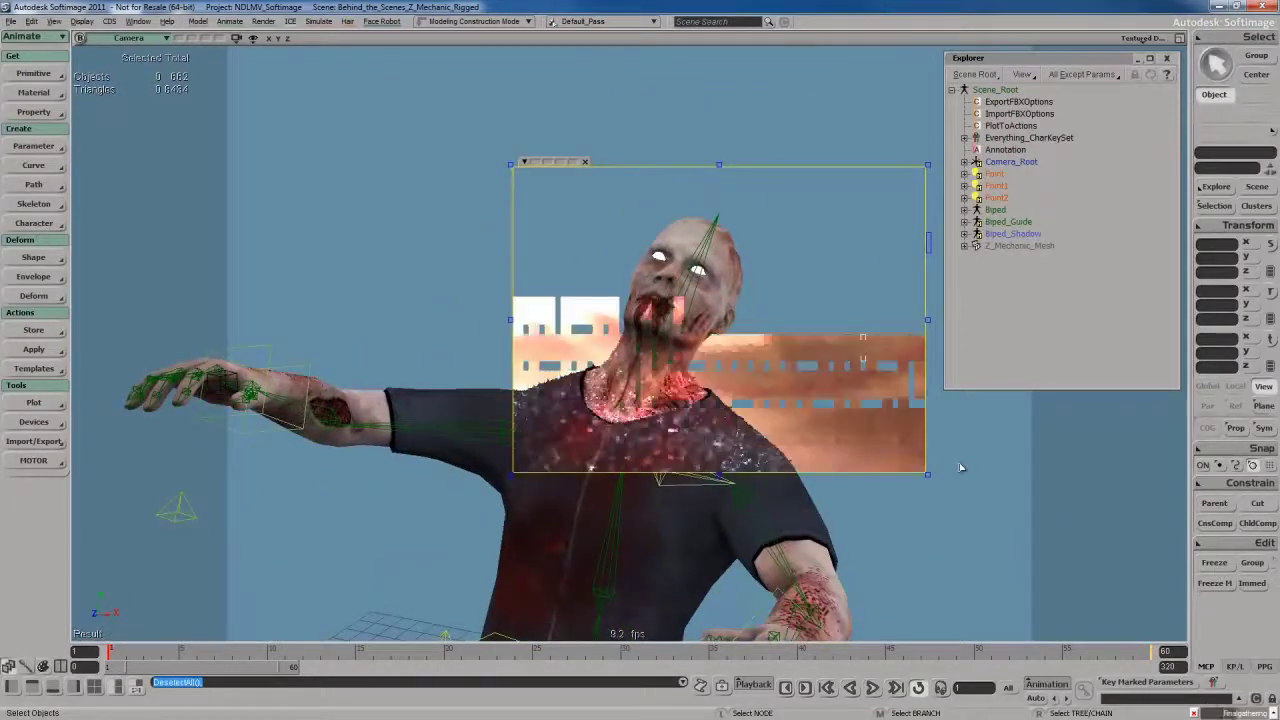
key(s)
scroll(686, 414, down, 2)
scroll(789, 323, down, 5)
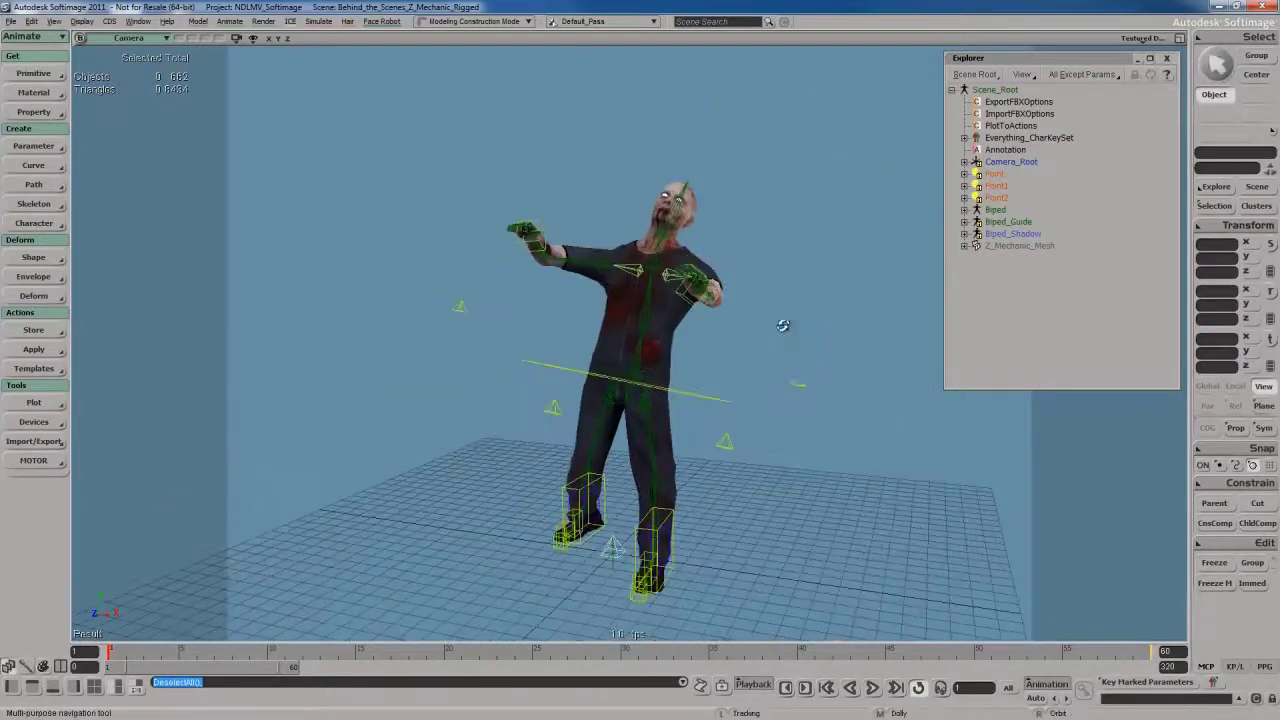
scroll(795, 328, down, 2)
click(964, 210)
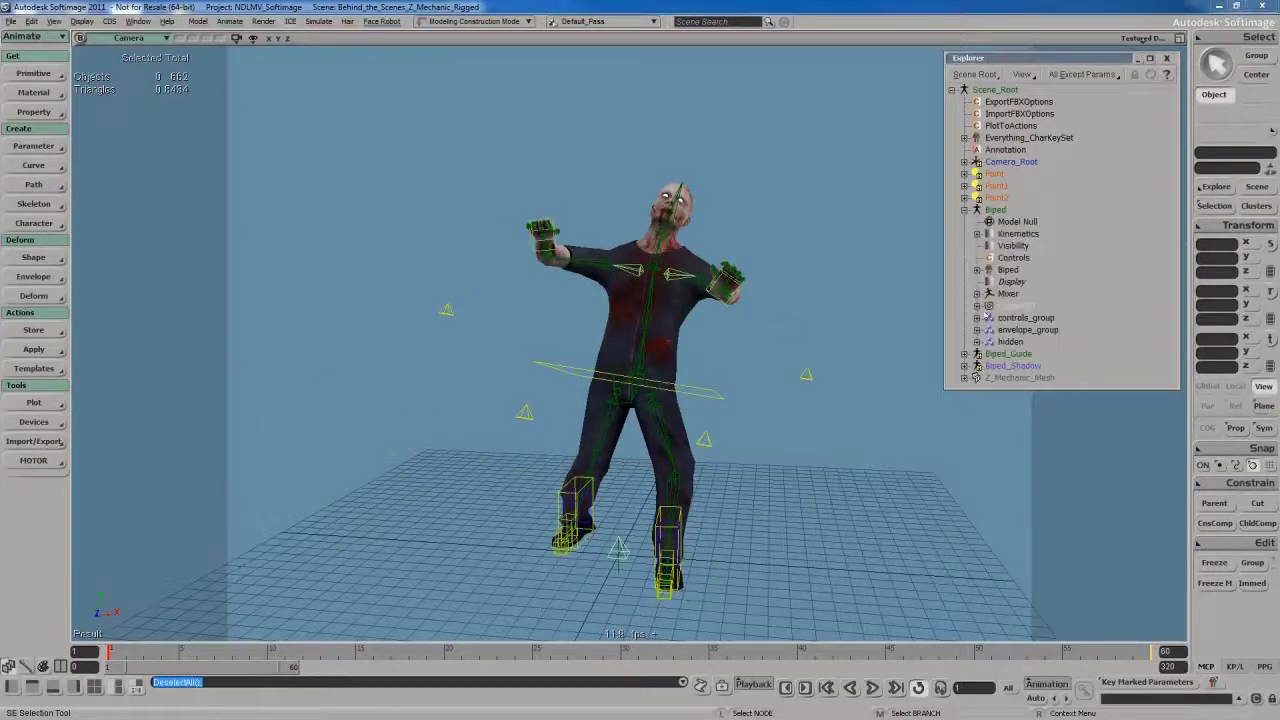
click(977, 294)
click(1002, 318)
scroll(1070, 315, down, 3)
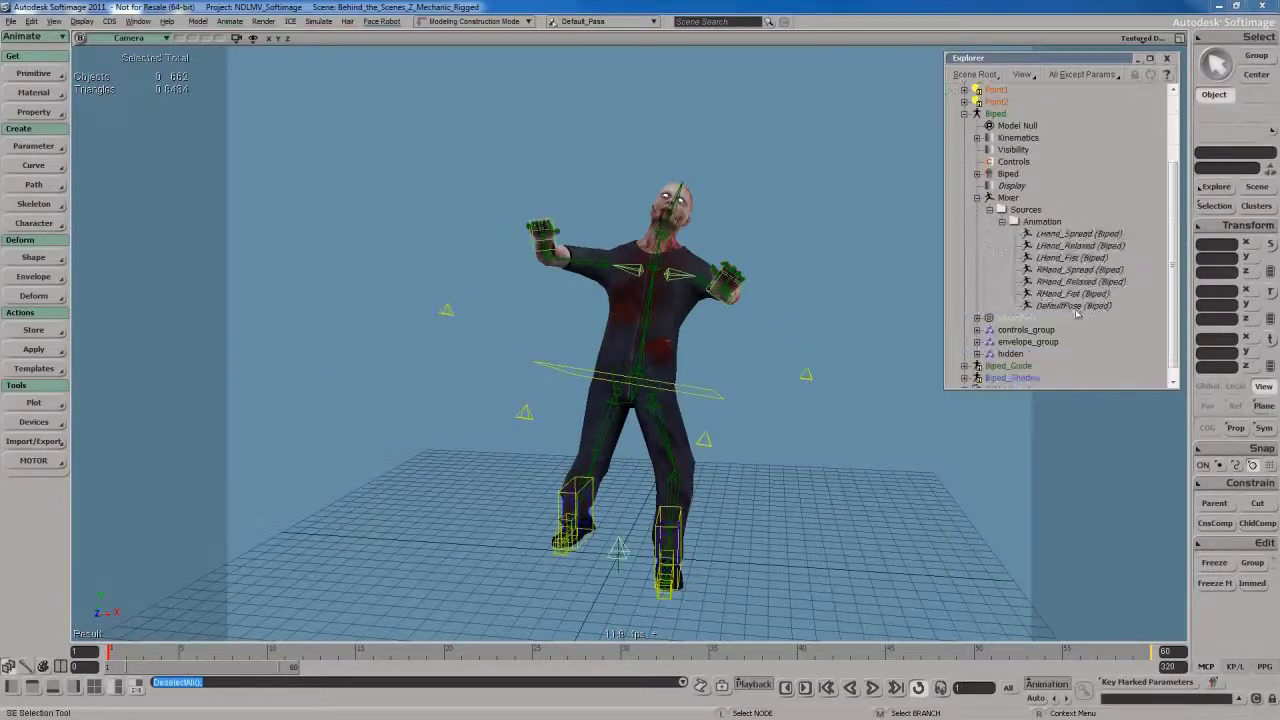
Step: Apply the DefaultPose action to return the zombie to its T-pose
click(34, 349)
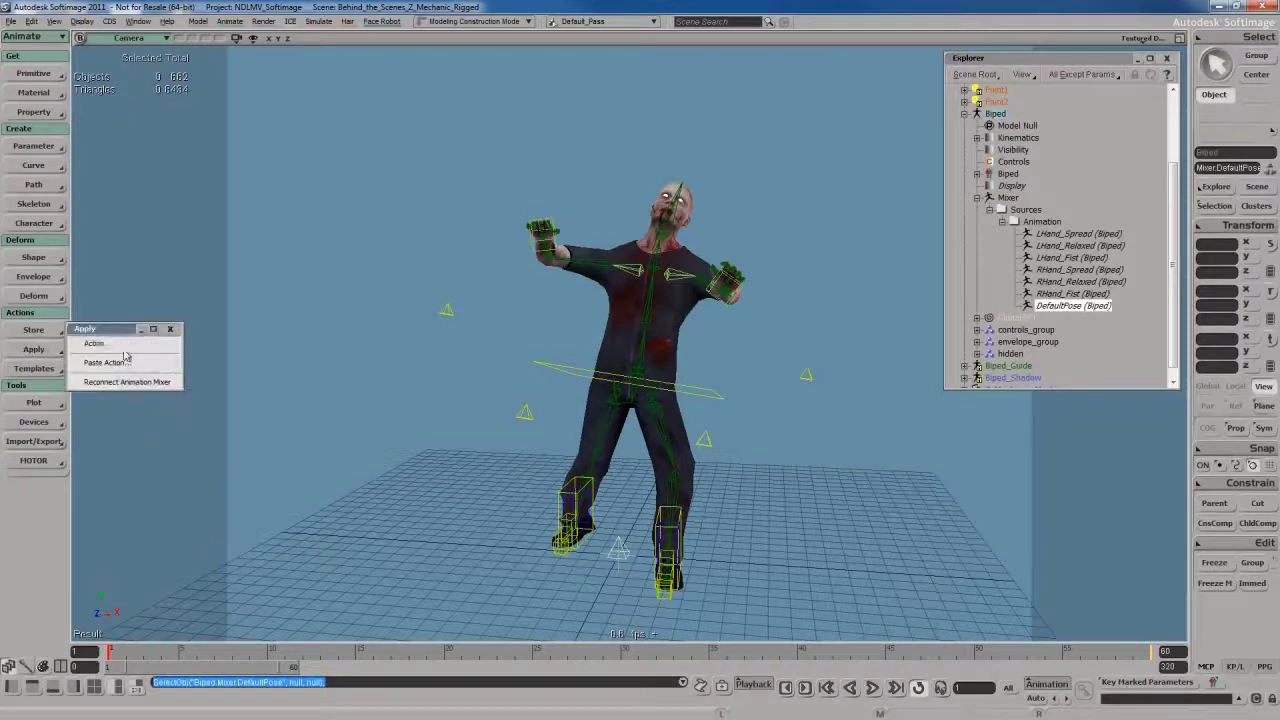
click(94, 343)
click(762, 338)
Step: Test-move the left arm's up-vector control, then undo the change
key(v)
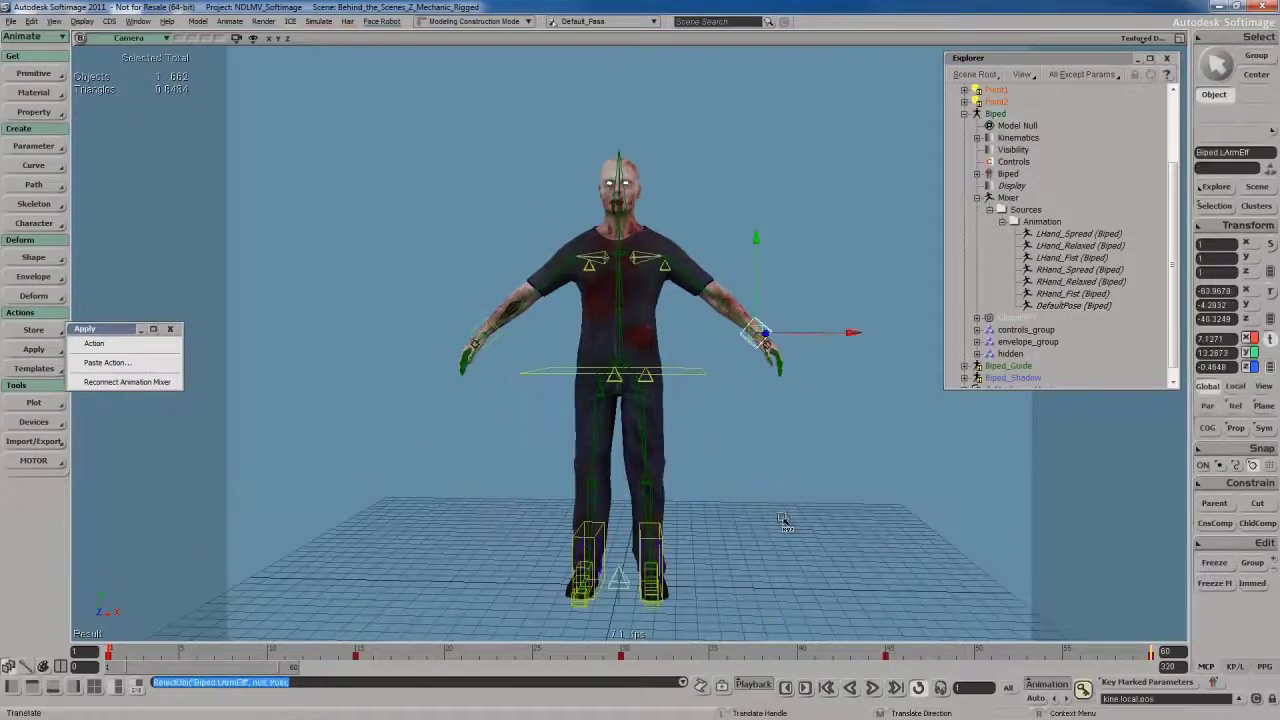
right_drag(848, 364, 814, 426)
click(728, 286)
mouse_move(728, 286)
right_down()
mouse_move(770, 168)
mouse_move(797, 212)
right_up()
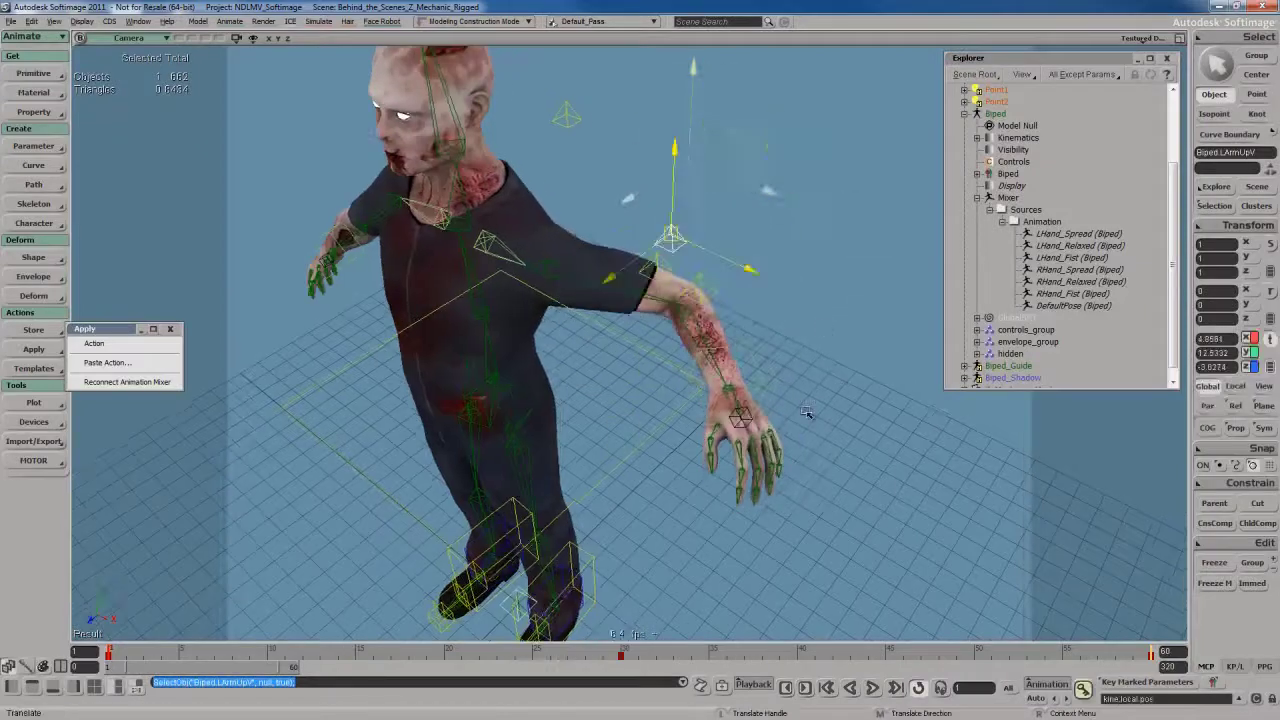
key(ctrl+z)
Step: Rotate the zombie's head control to test the rig, then undo the rotation
right_drag(770, 342, 640, 357)
middle_drag(640, 357, 600, 315)
click(480, 260)
key(c)
mouse_move(600, 315)
mouse_down()
mouse_move(548, 380)
mouse_move(560, 370)
mouse_up()
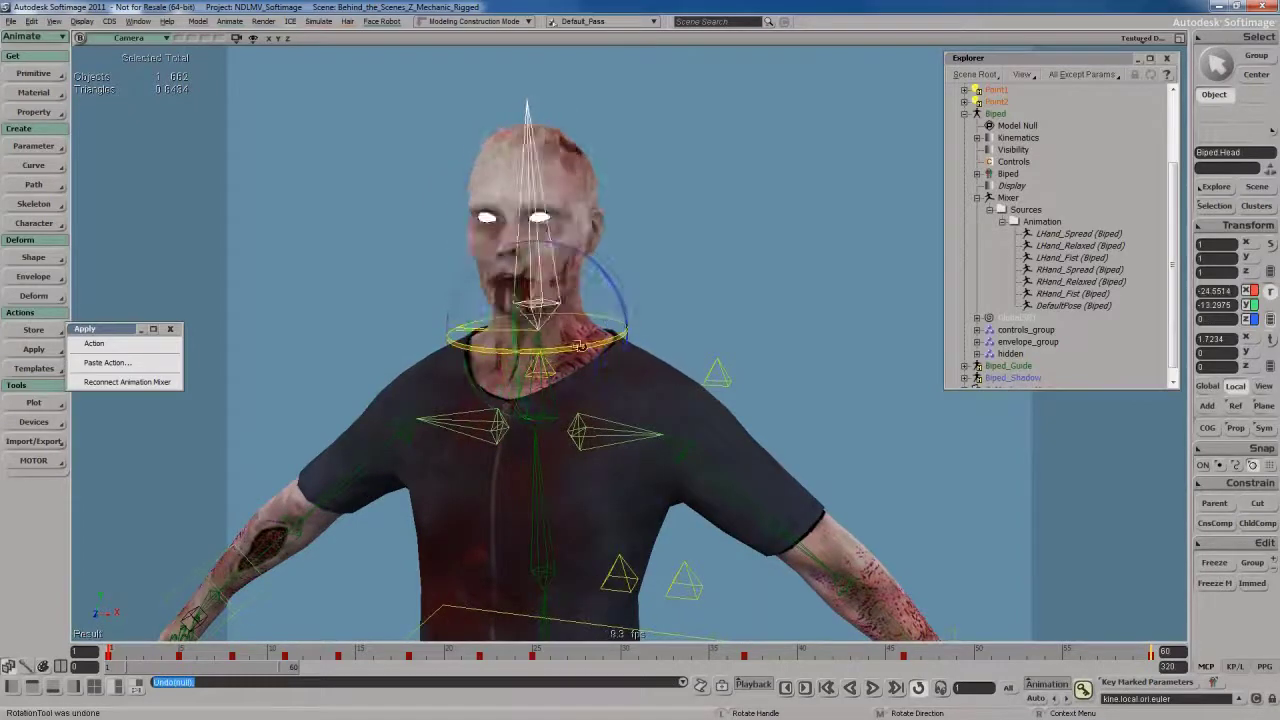
key(ctrl+z)
key(r)
Step: Test-move the left foot control and roll the left foot roll control
click(632, 535)
key(v)
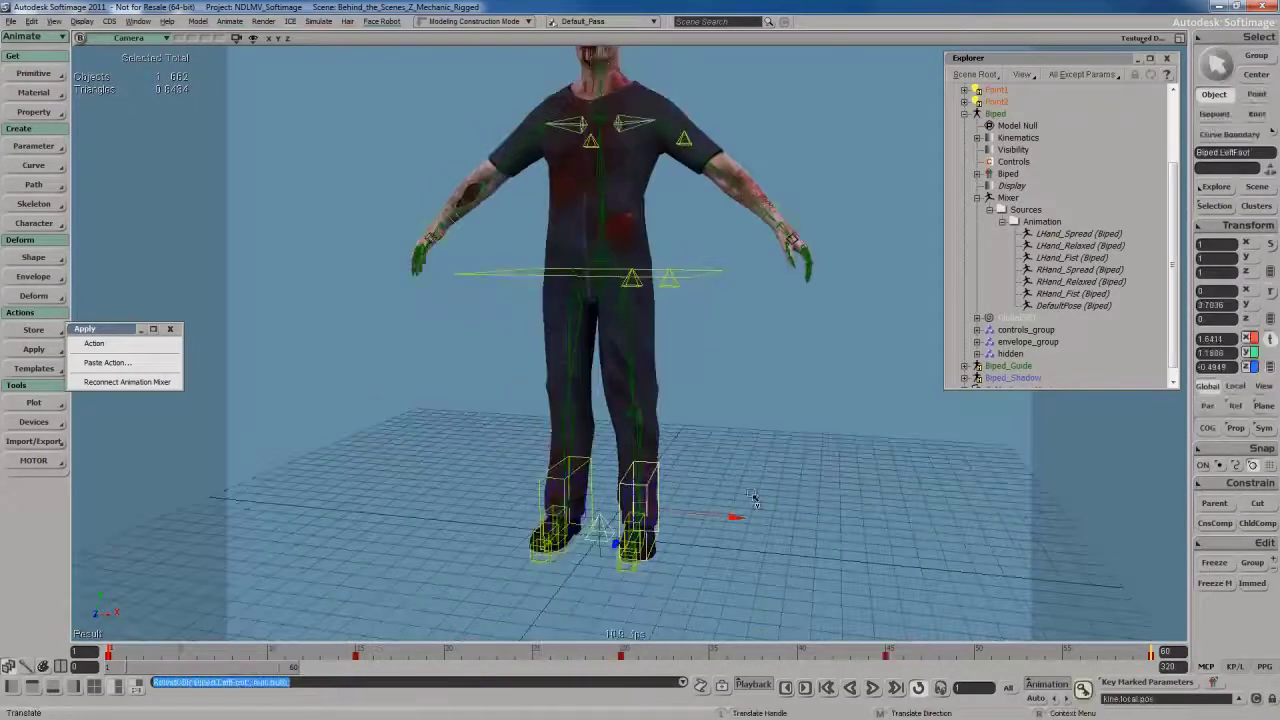
middle_drag(765, 435, 720, 375)
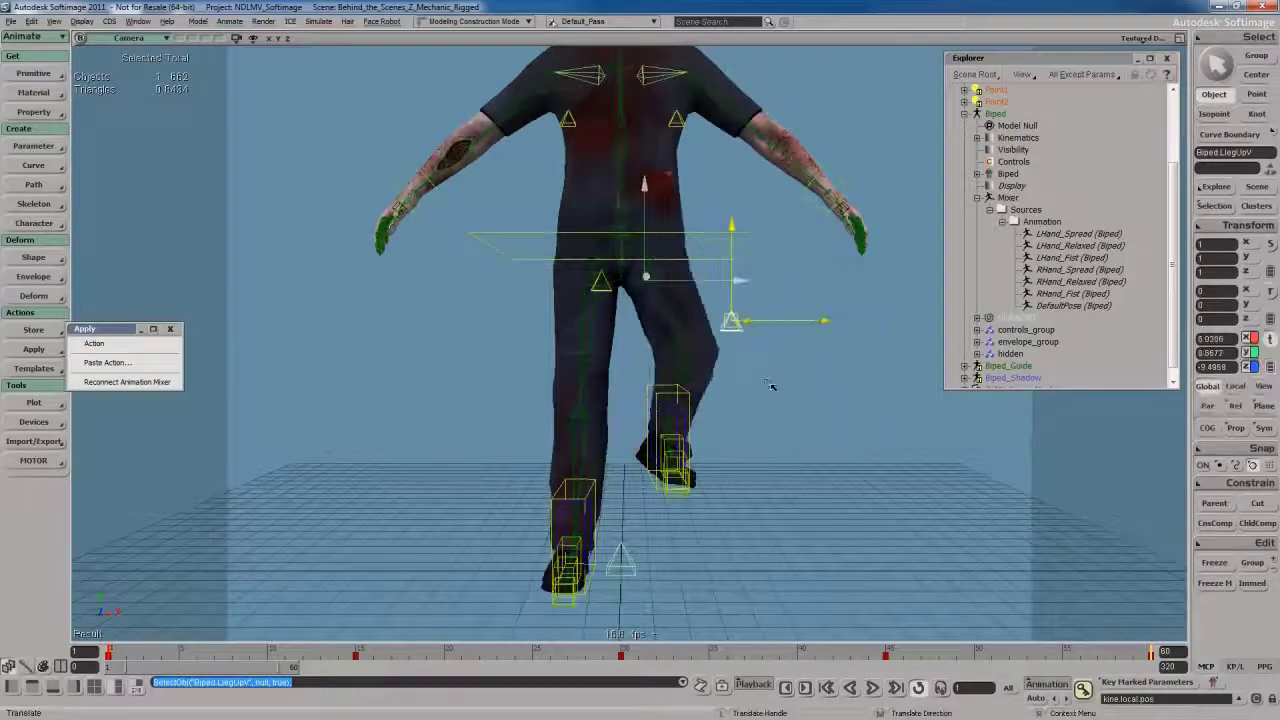
drag(725, 300, 787, 406)
mouse_move(787, 406)
middle_down()
mouse_move(757, 332)
mouse_move(657, 329)
middle_up()
click(757, 332)
key(c)
drag(657, 329, 607, 413)
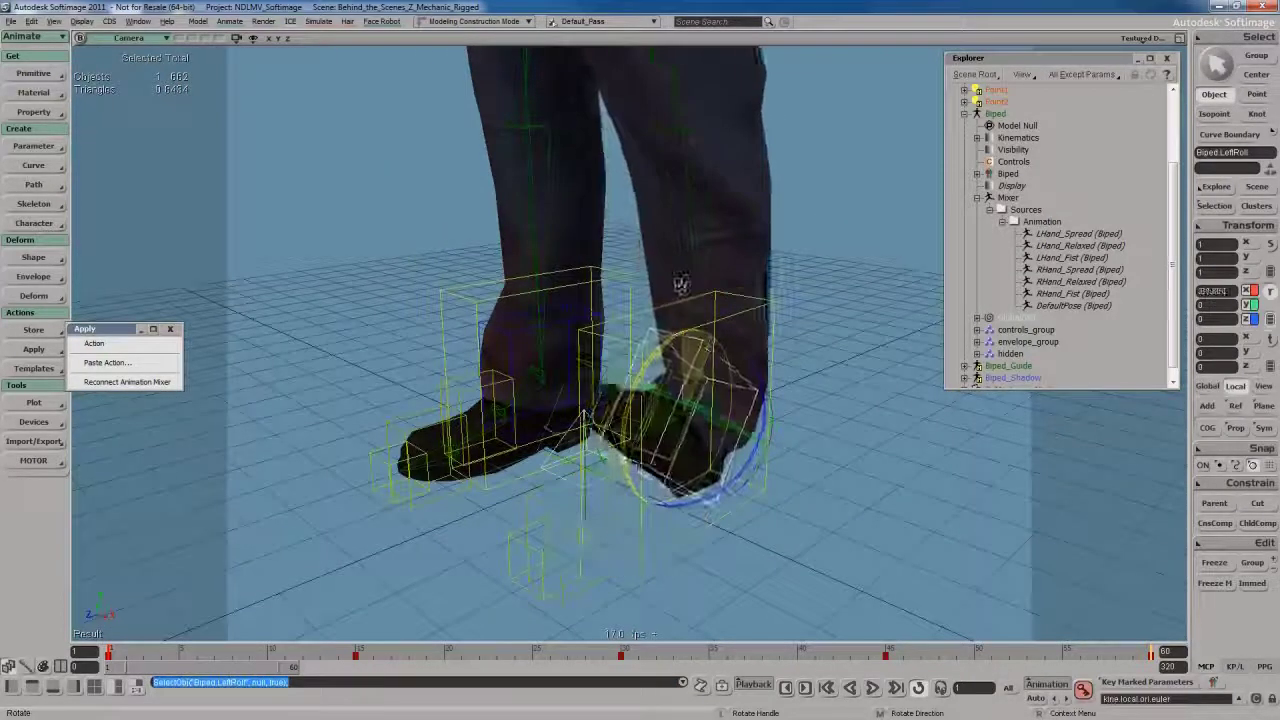
Step: Switch the viewport to Rayshaded display and frame the whole character
click(1138, 38)
click(1080, 178)
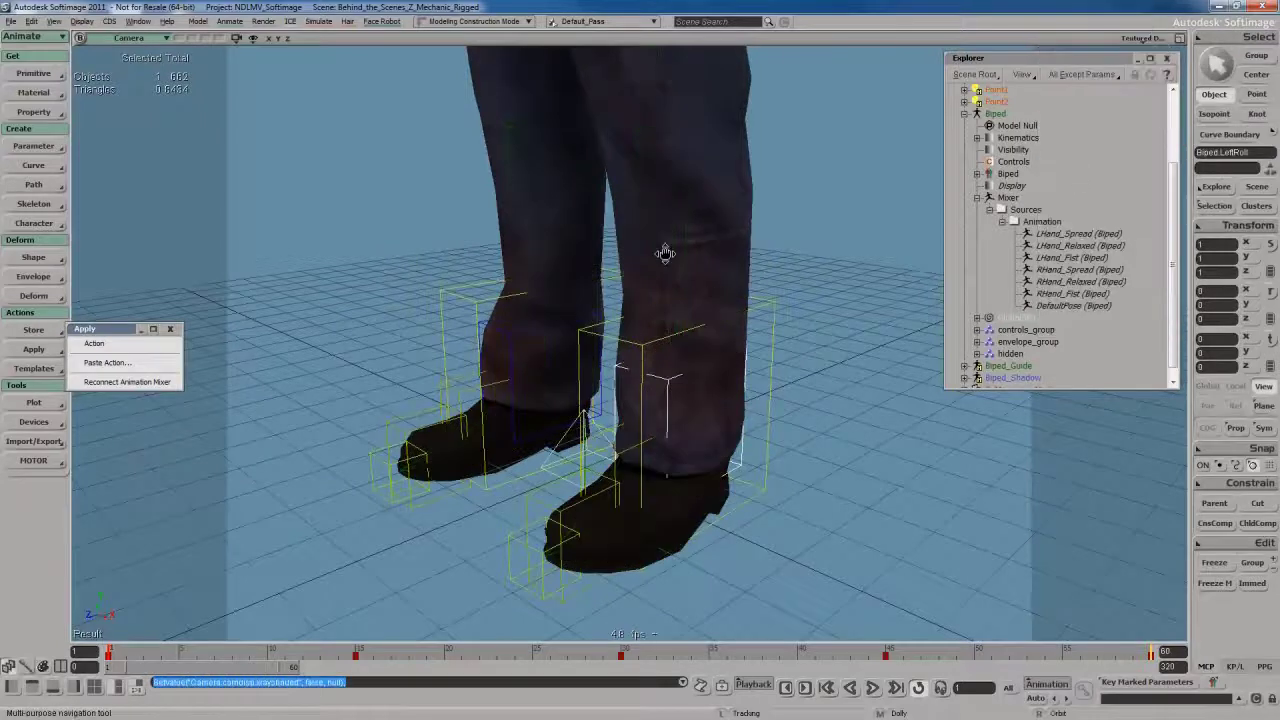
key(a)
Step: Lower the upper body into a crouch, undo it, and play the animation
click(757, 380)
key(v)
drag(757, 380, 710, 328)
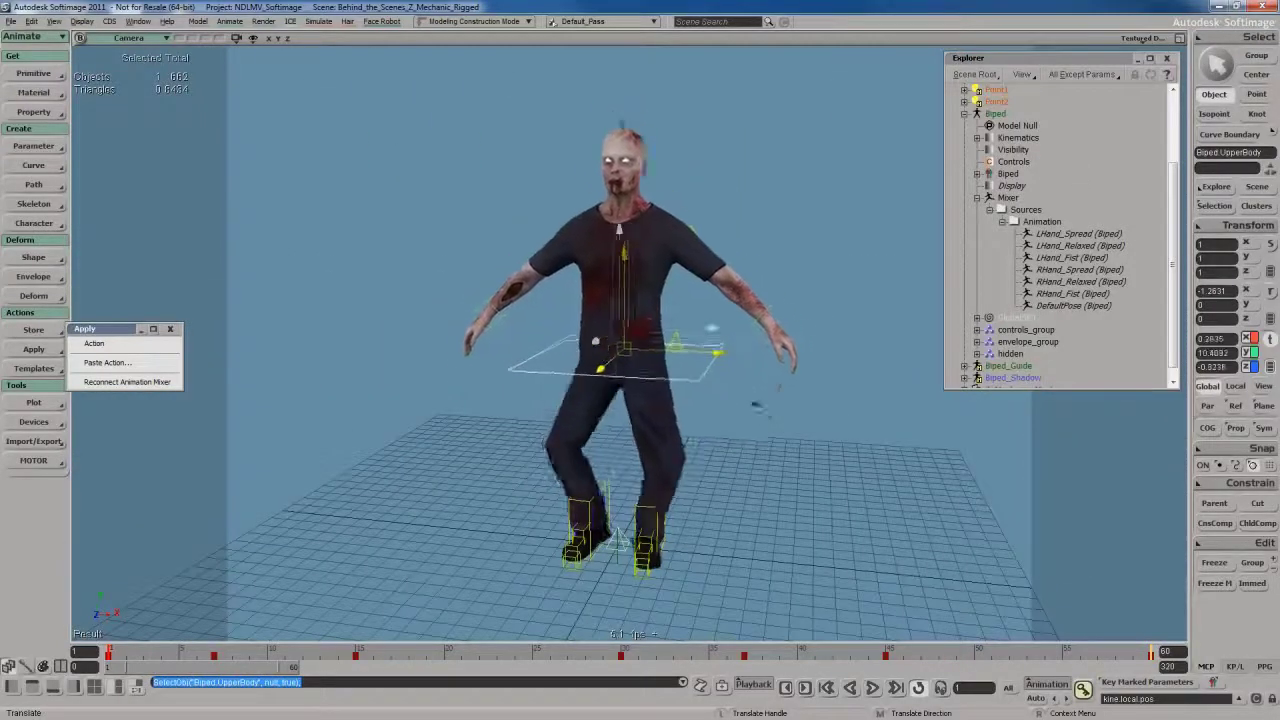
key(ctrl+z)
mouse_move(680, 366)
right_down()
mouse_move(760, 350)
mouse_move(780, 394)
right_up()
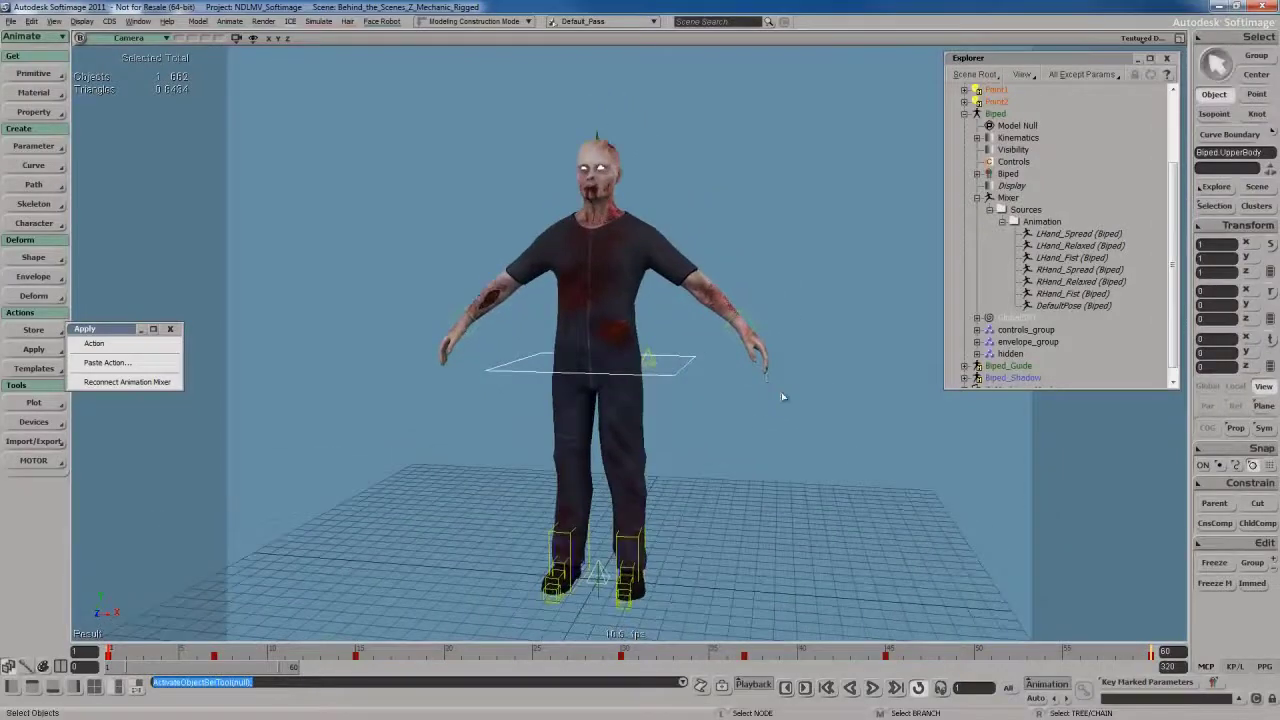
key(F8)
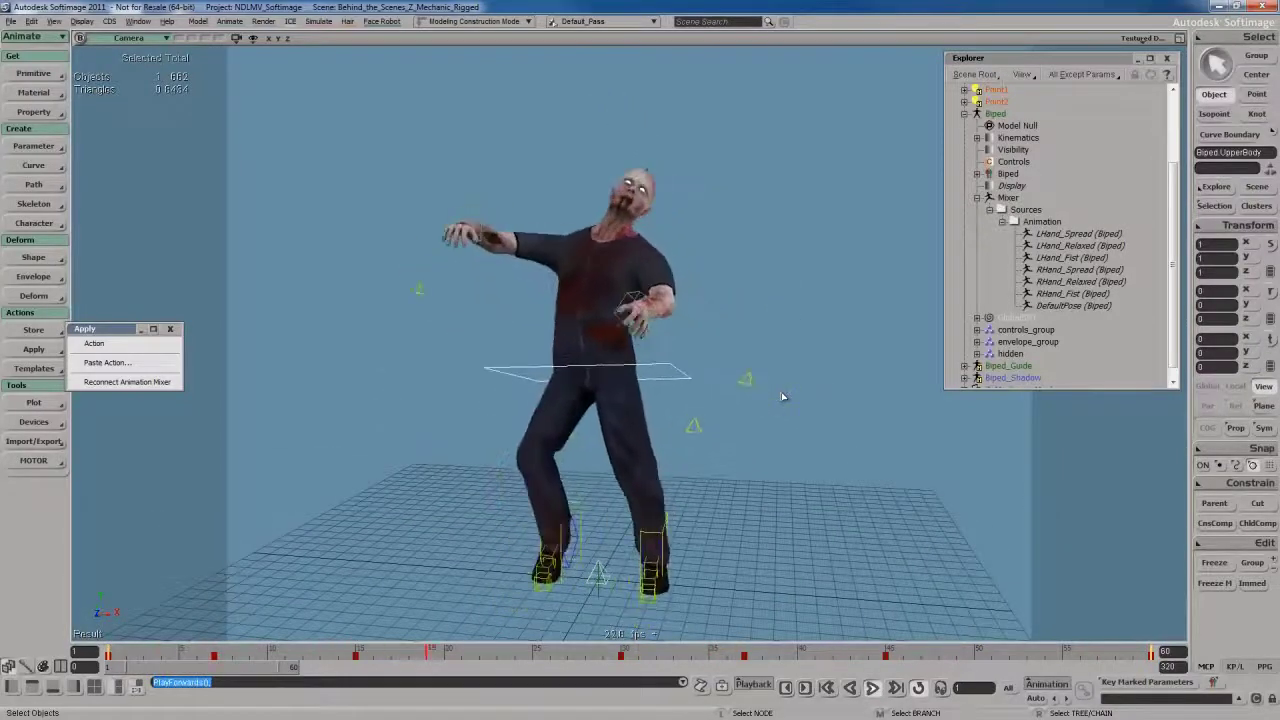
Step: Collapse Biped and open the Scene_Root Annotation listing each clip's frame range
key(shift+F5)
click(977, 114)
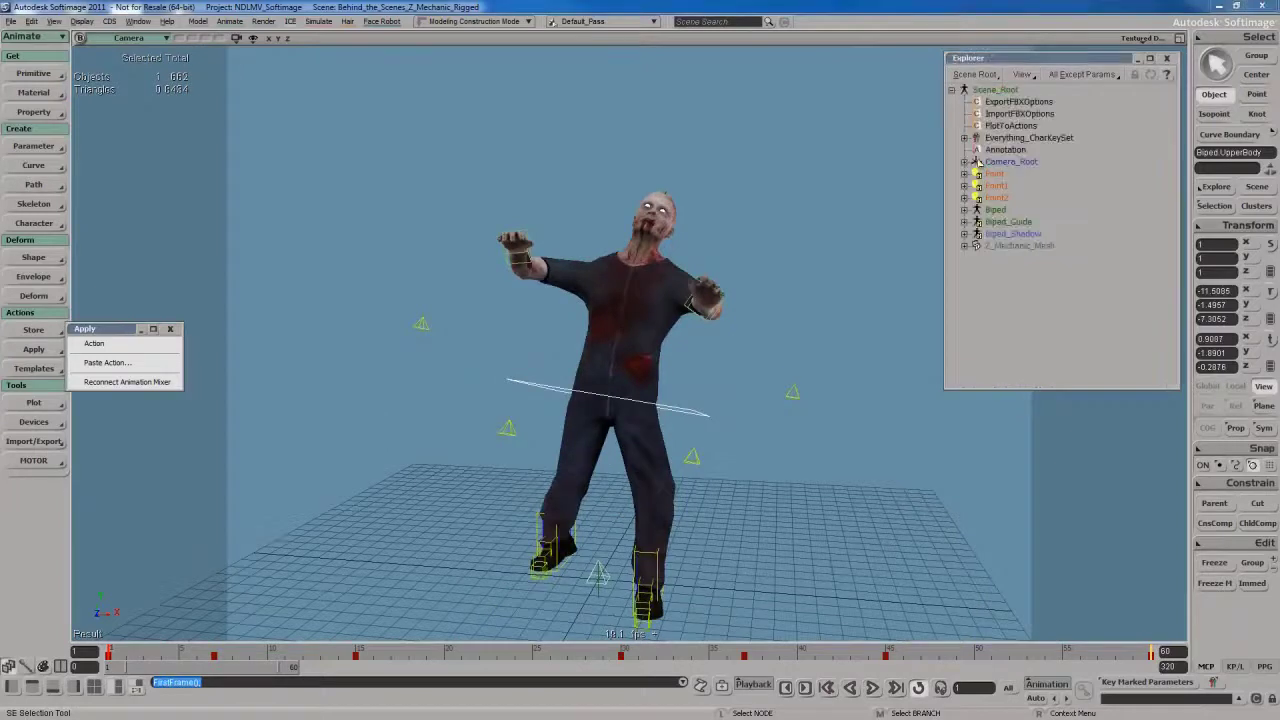
drag(276, 122, 378, 63)
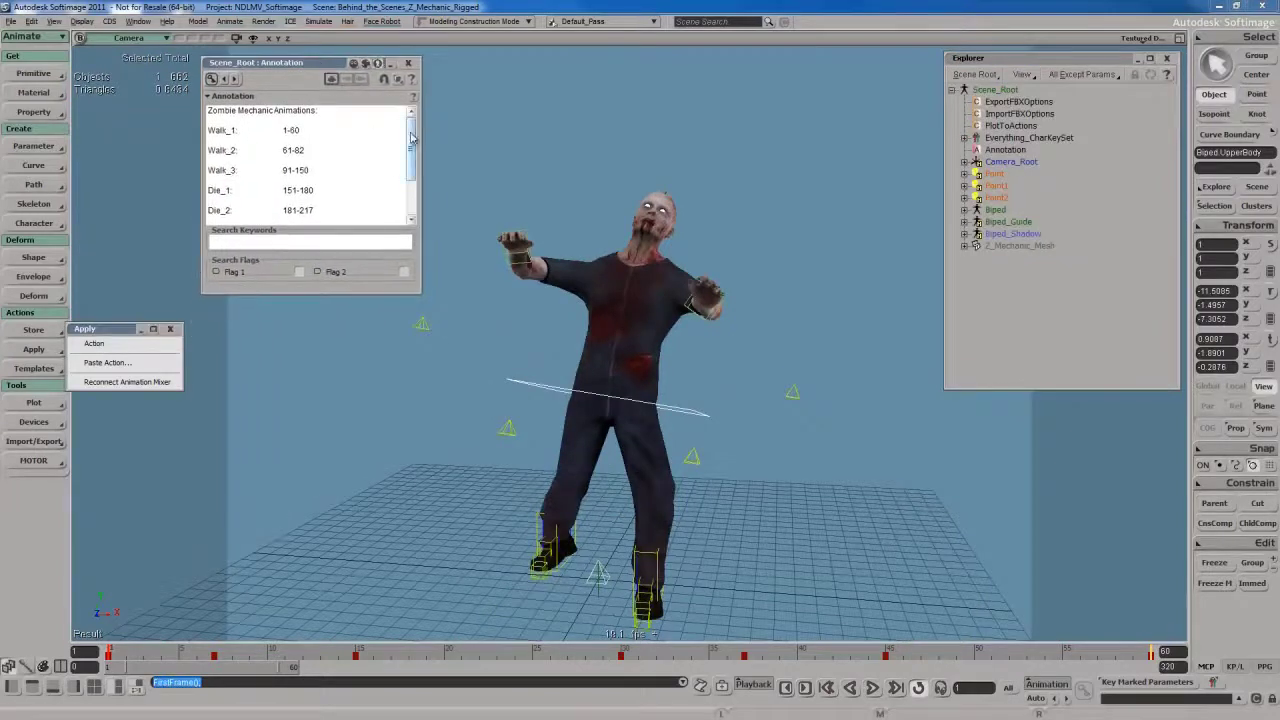
click(381, 169)
Step: Set the playback range to the Walk_2 frames 61–82
key(ctrl+a)
key(2)
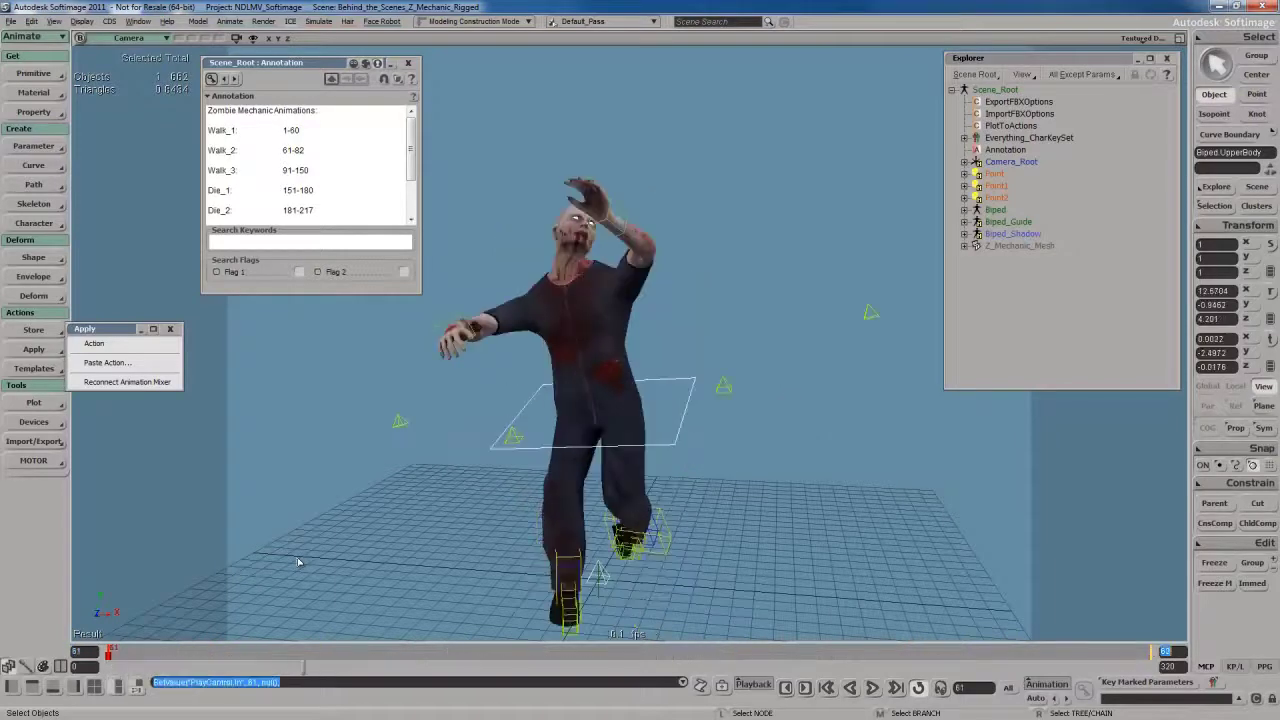
key(Return)
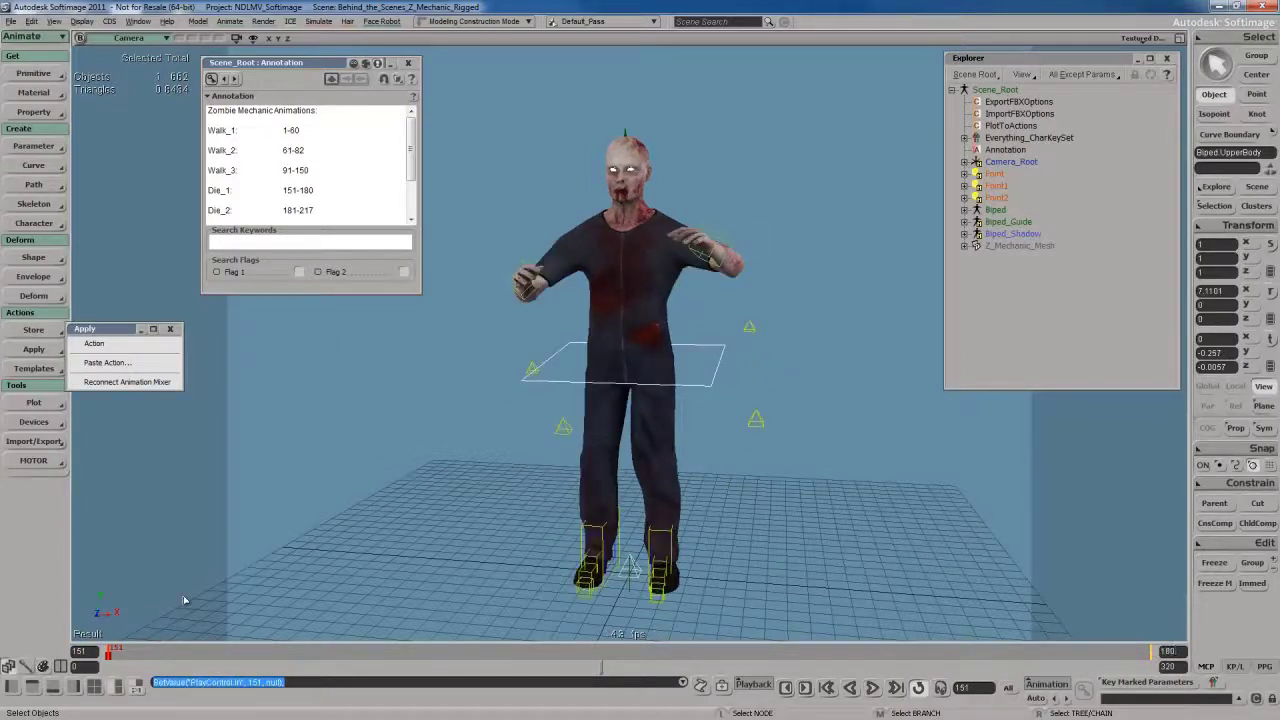
Step: Play the Die_1 death animation while orbiting the camera around the falling zombie
key(space)
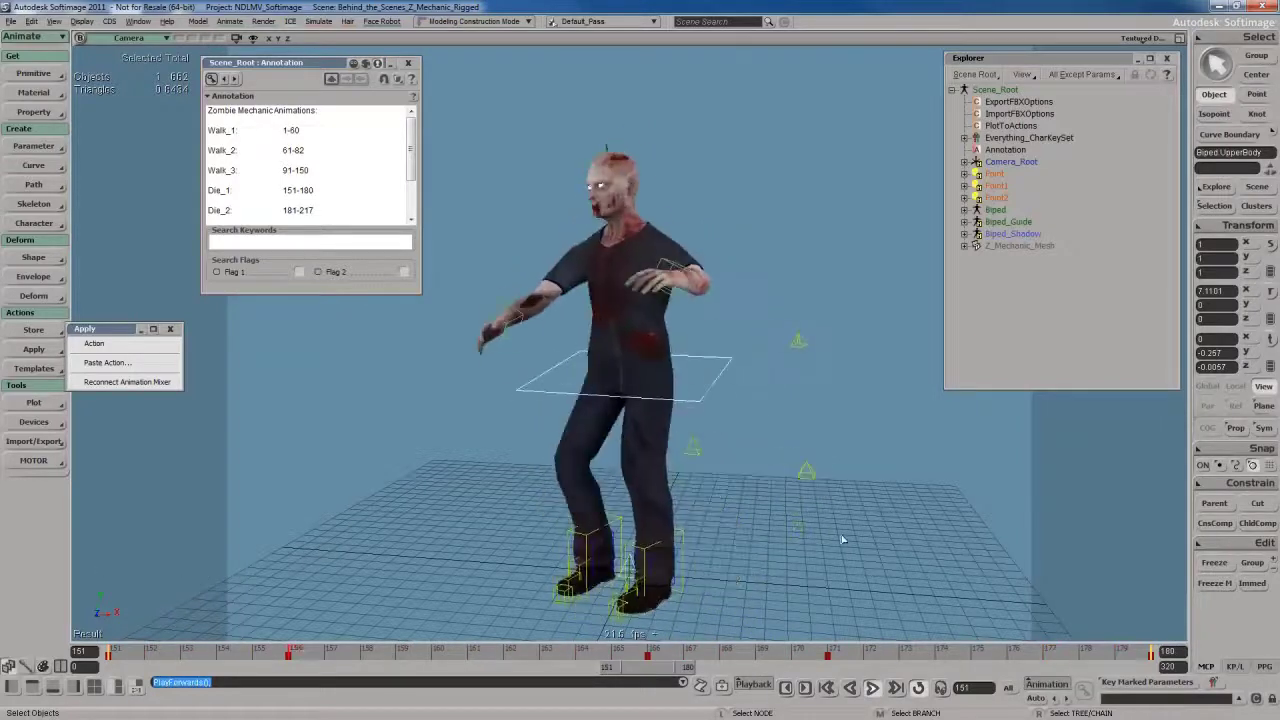
key(s)
mouse_move(204, 574)
right_down()
mouse_move(778, 519)
mouse_move(826, 498)
mouse_move(780, 540)
right_up()
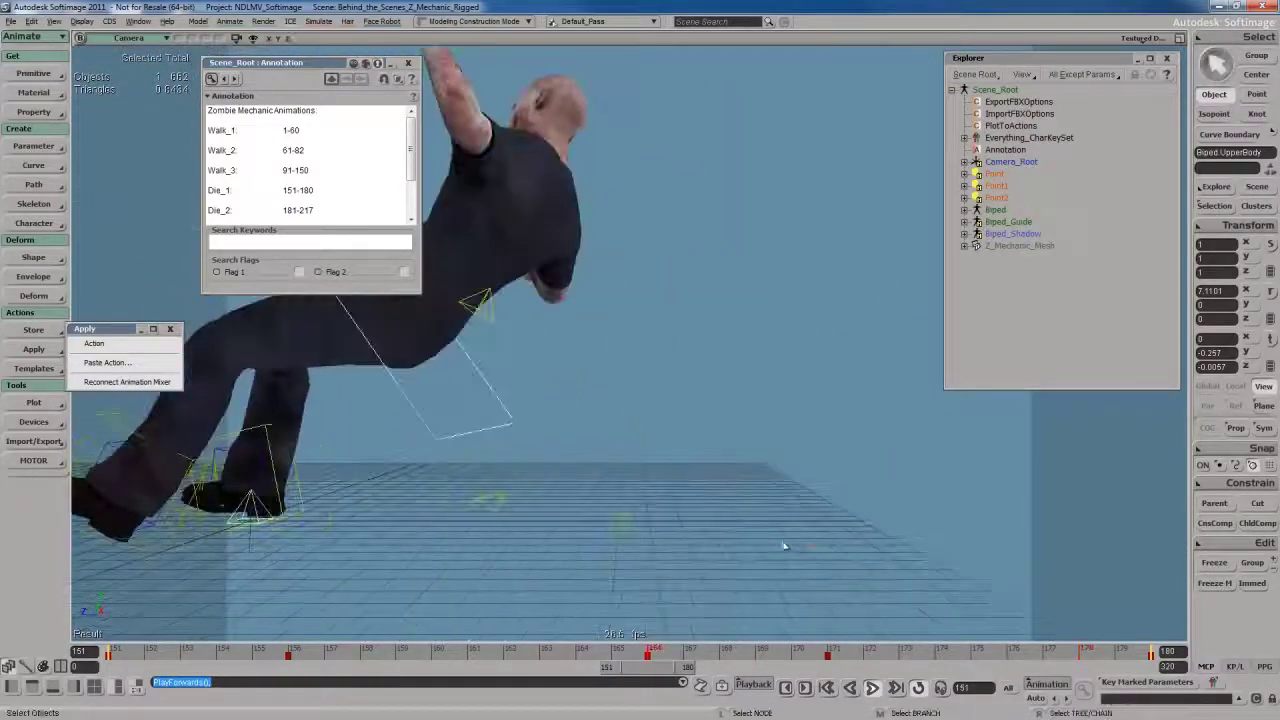
mouse_move(785, 546)
right_down()
mouse_move(696, 430)
mouse_move(714, 514)
right_up()
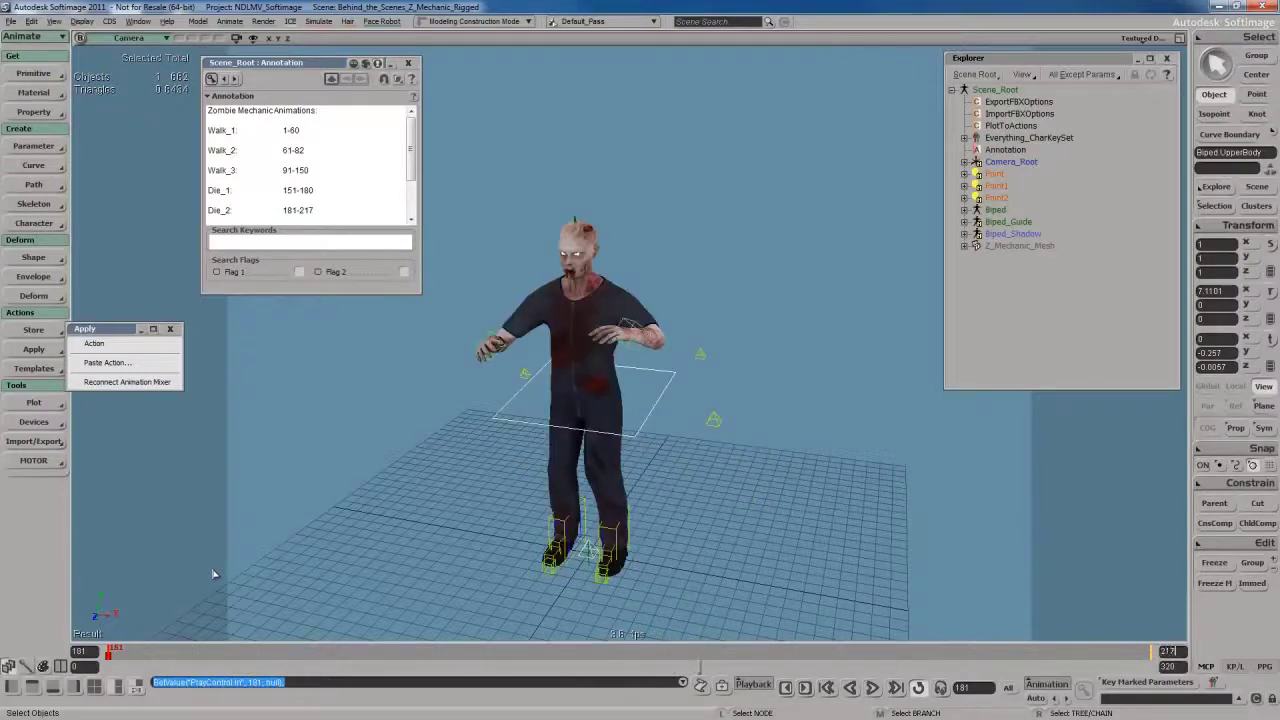
Step: Play the Die_2 clip while orbiting and zooming the camera around the zombie
key(F12)
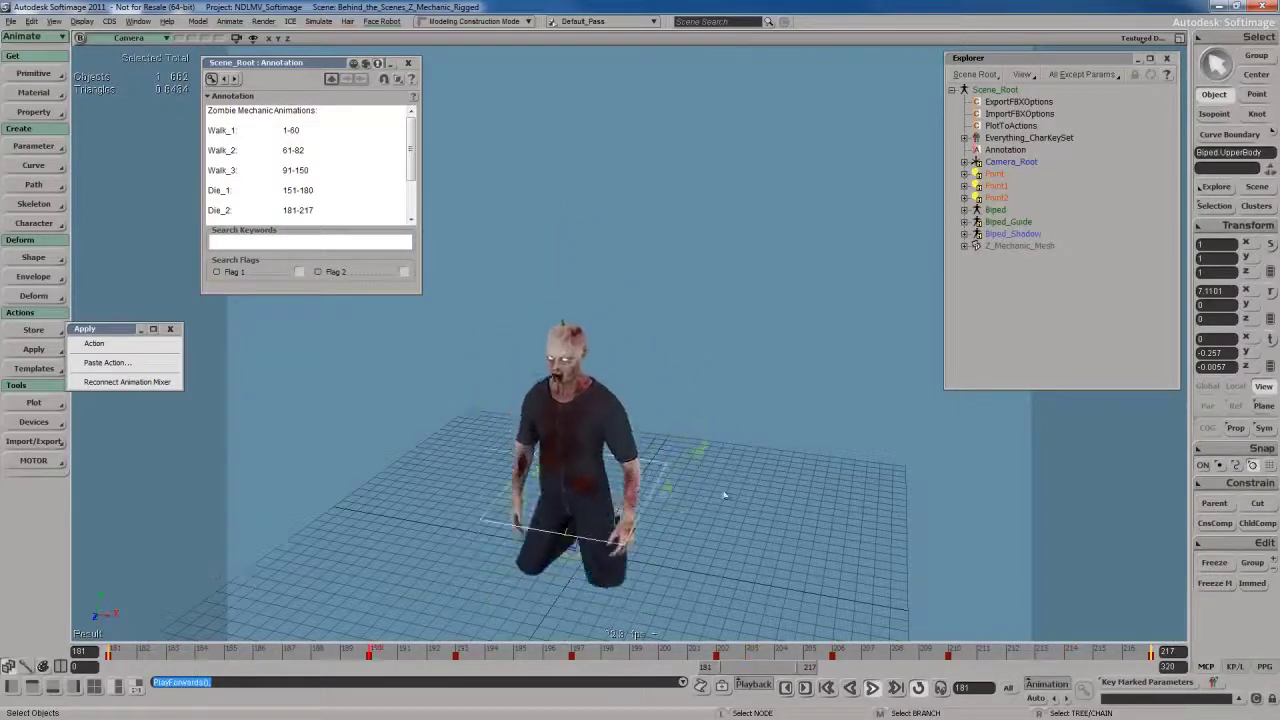
key(s)
right_drag(714, 508, 726, 474)
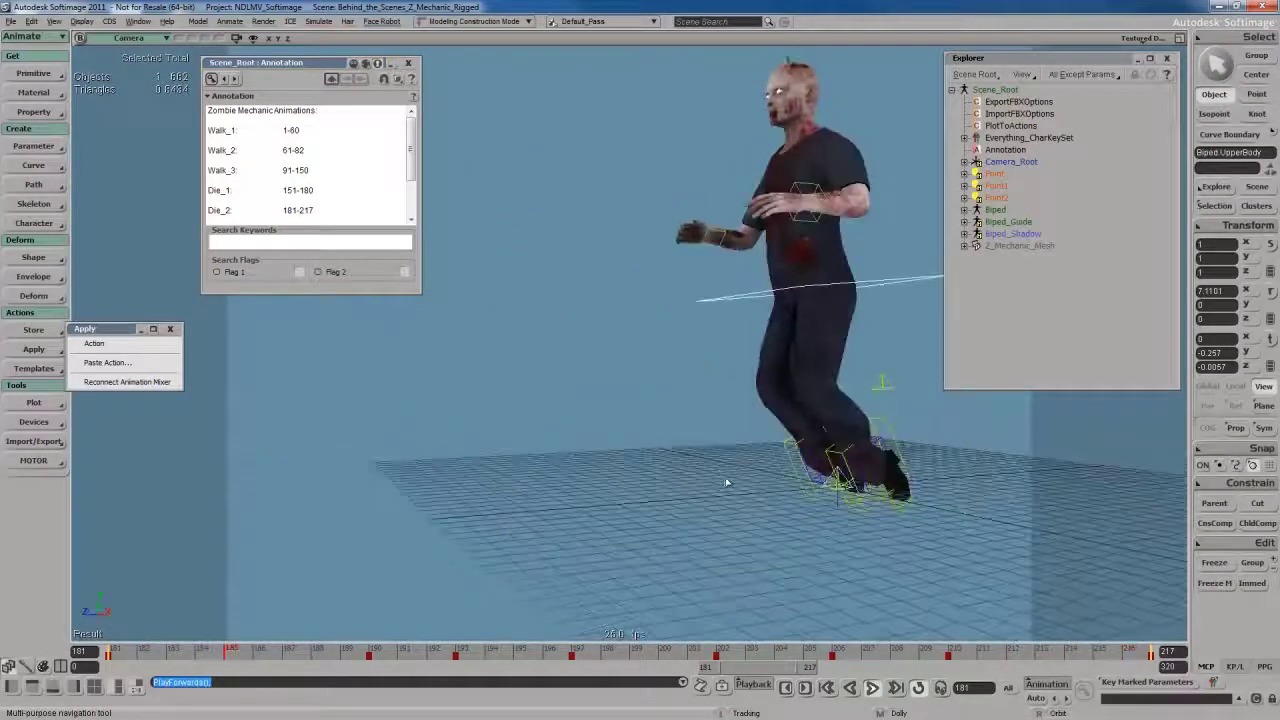
middle_drag(663, 534, 691, 477)
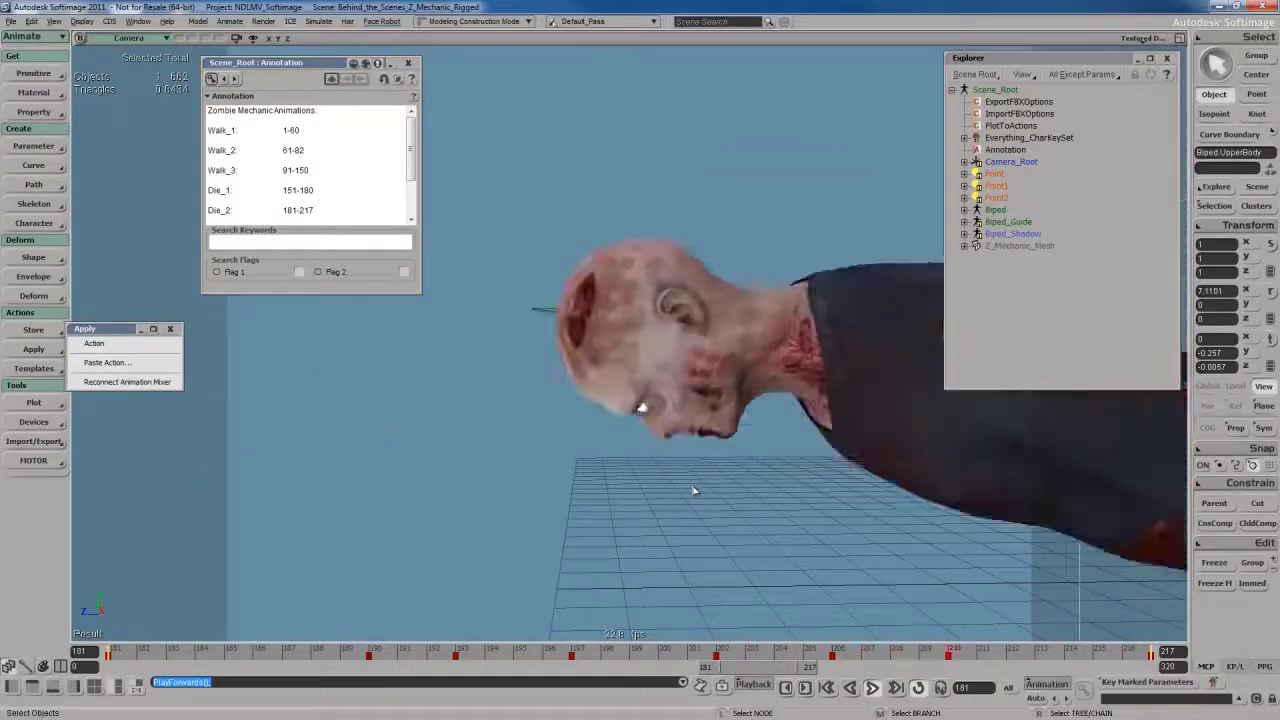
key(s)
right_drag(780, 509, 741, 529)
key(r)
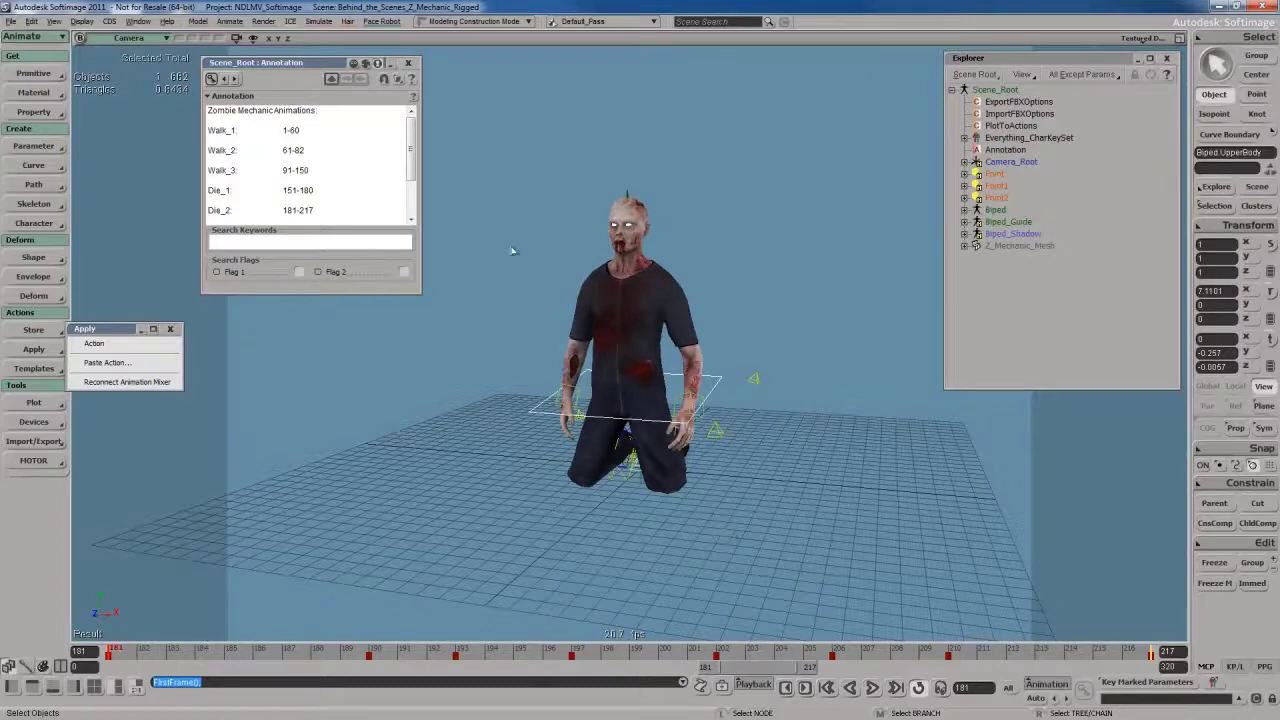
Step: Play the Die_3 death clip (frames 221–249), then set the playback start back to frame 1
scroll(409, 170, down, 1)
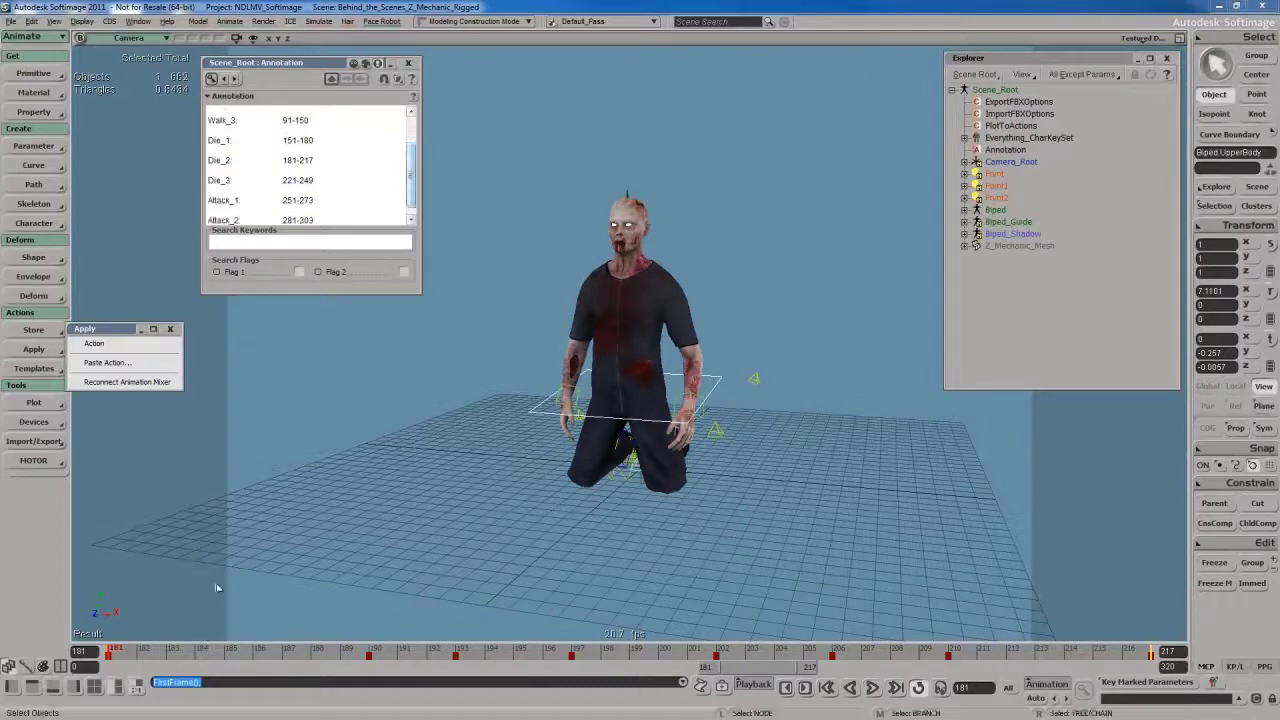
click(108, 651)
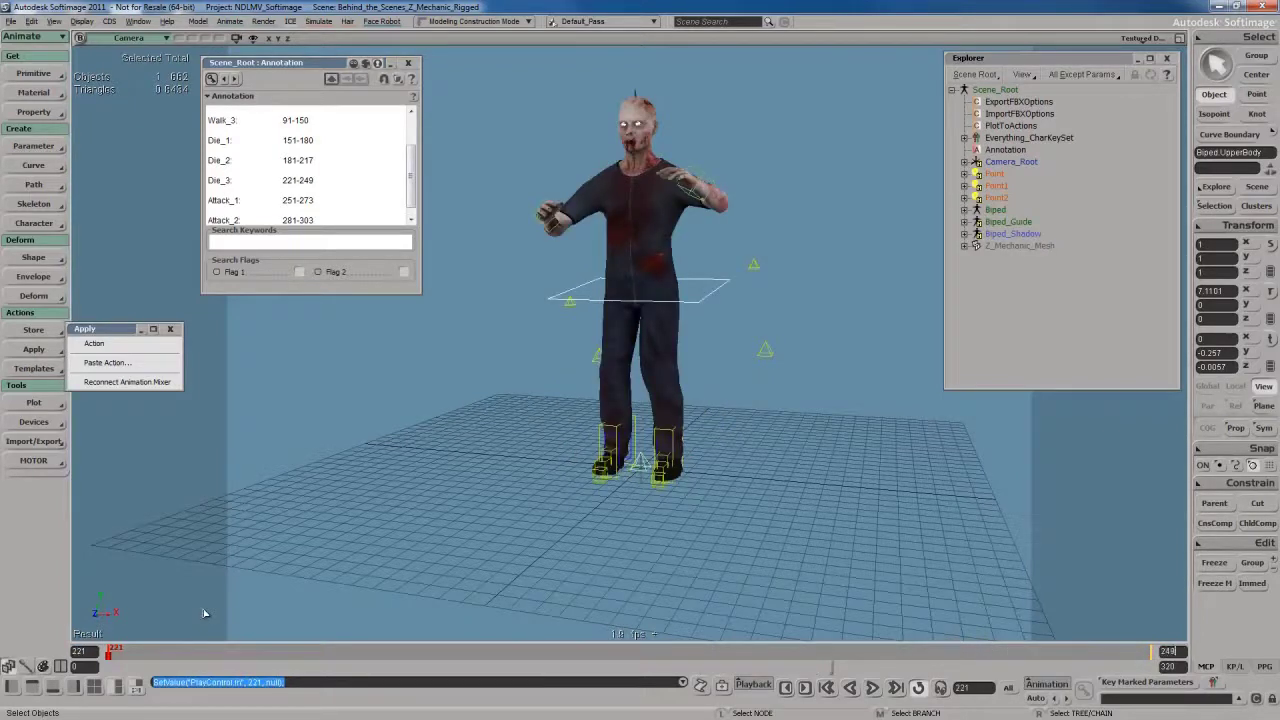
key(alt+period)
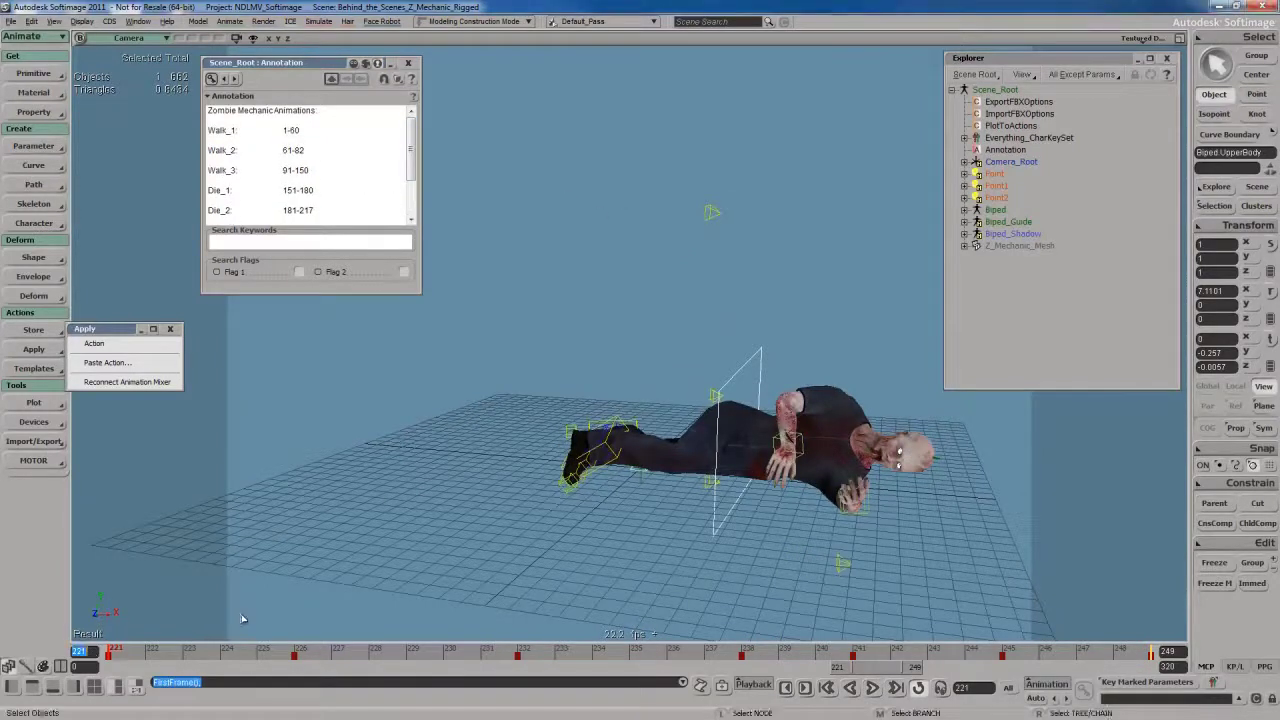
key(Home)
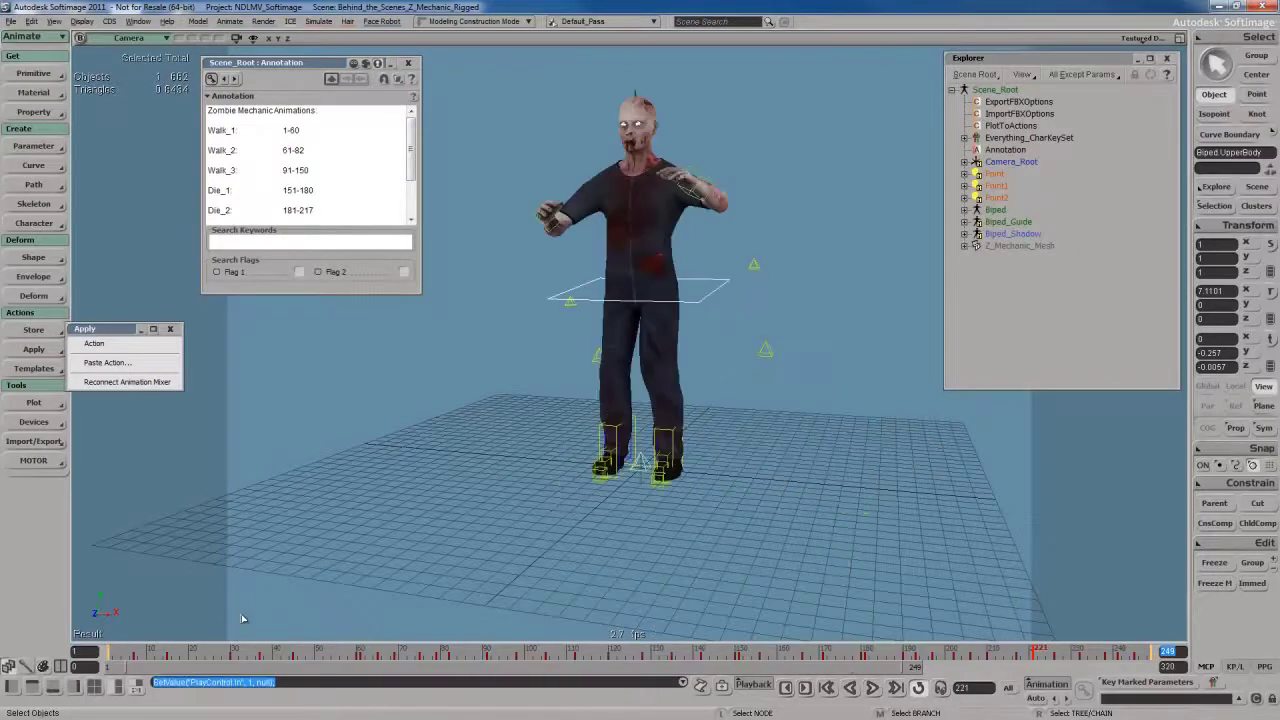
text(60)
Step: Clear the selection and switch the viewport to a different display mode
click(735, 437)
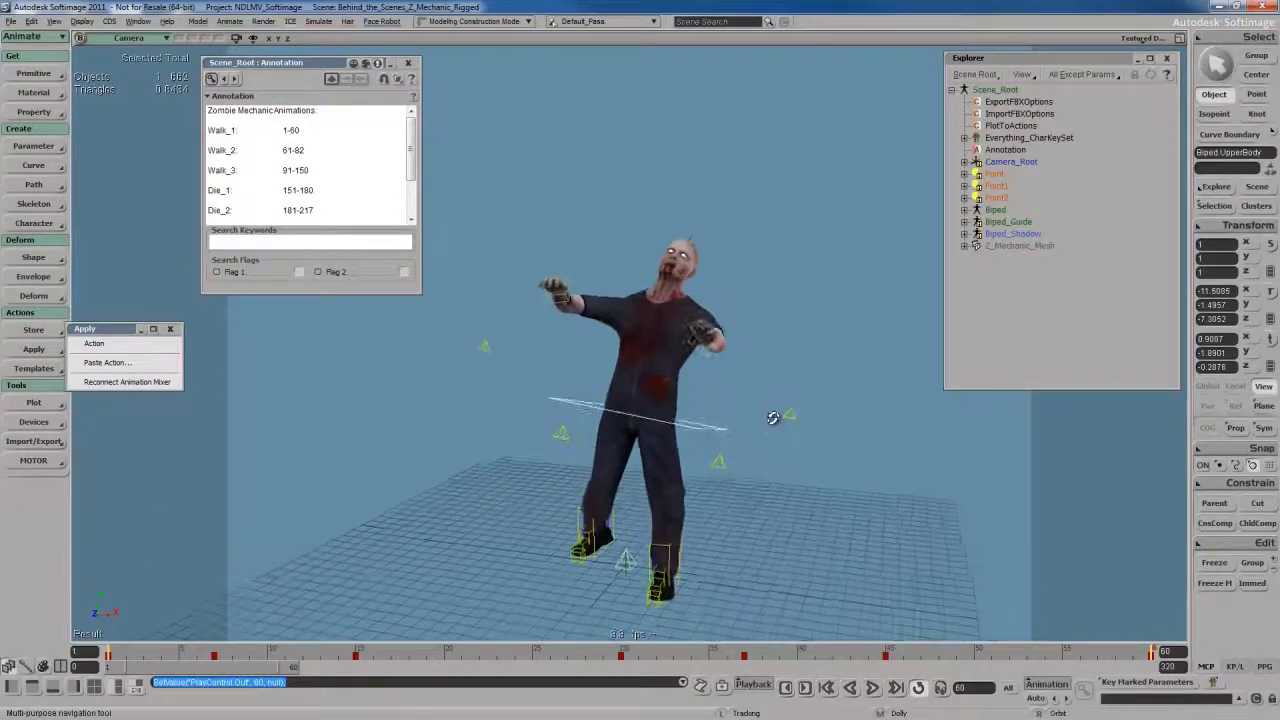
click(1168, 76)
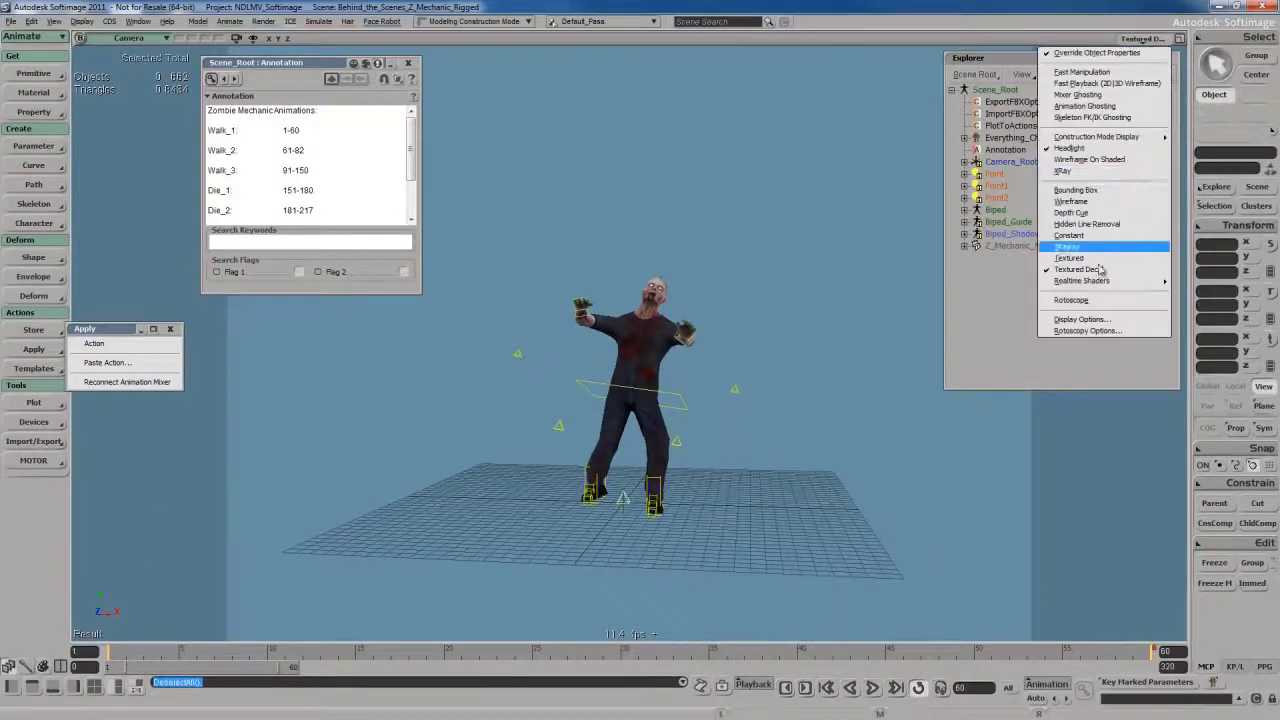
click(1090, 248)
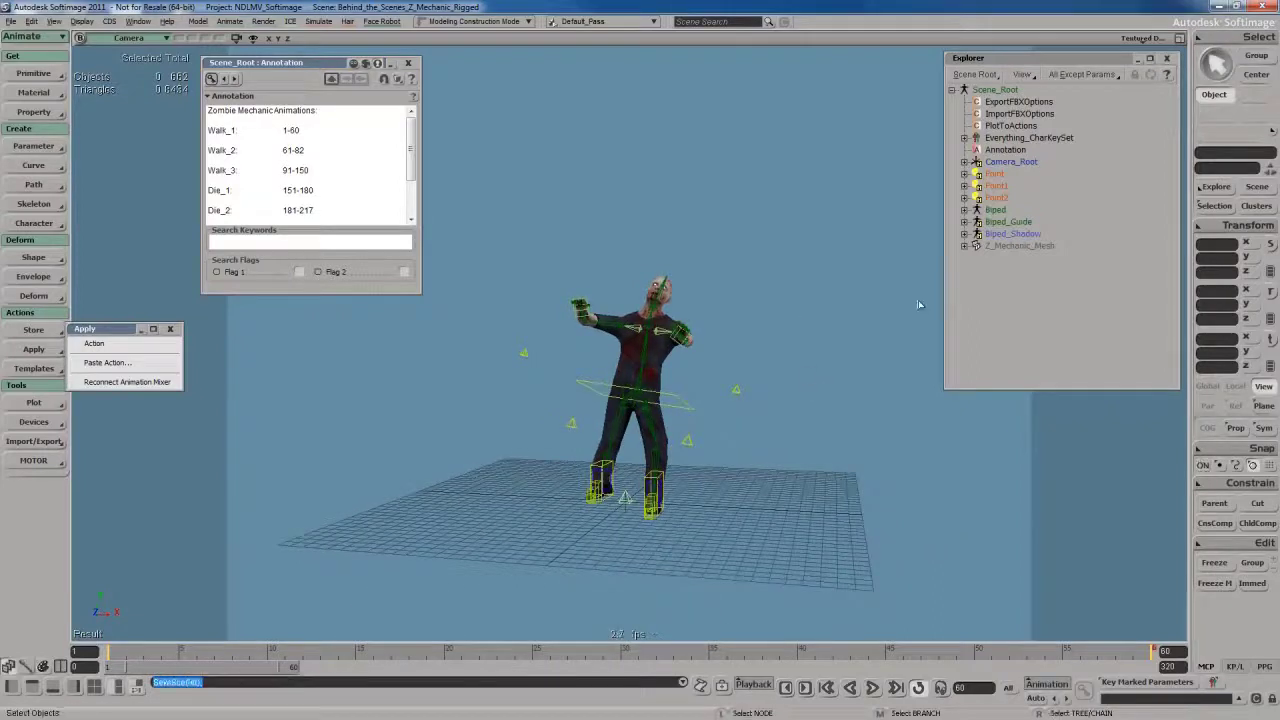
click(998, 211)
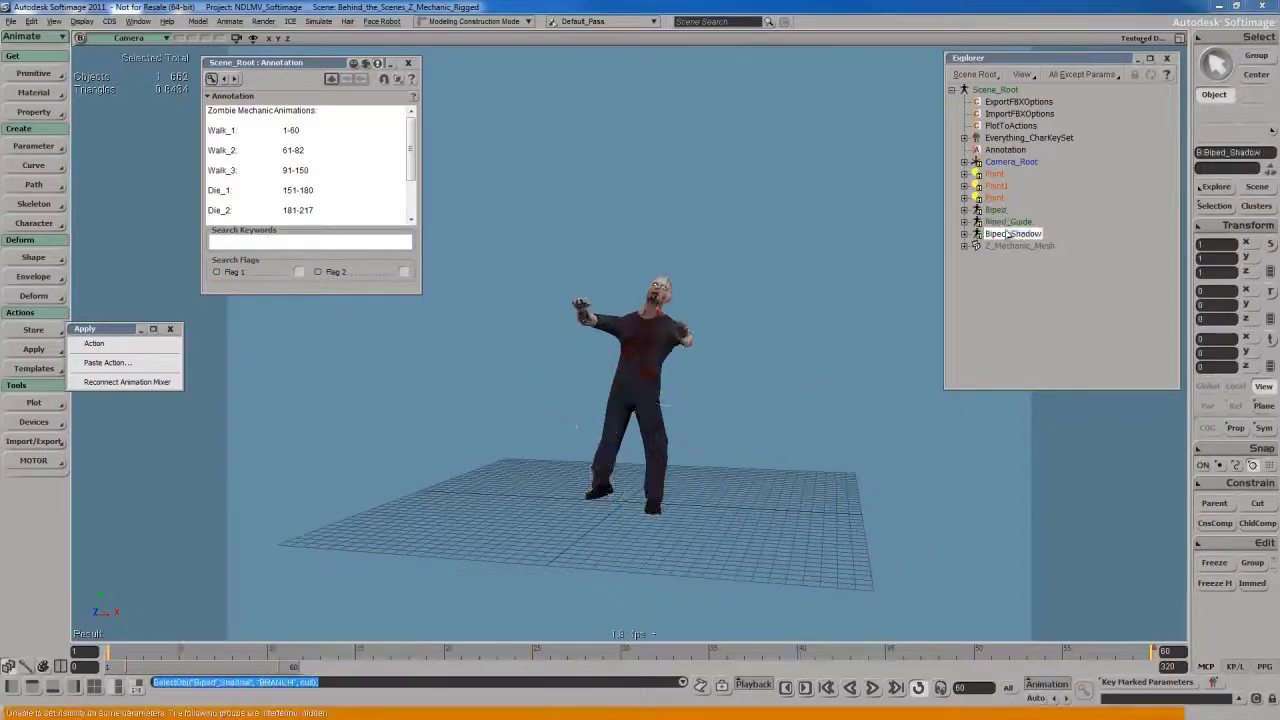
click(784, 390)
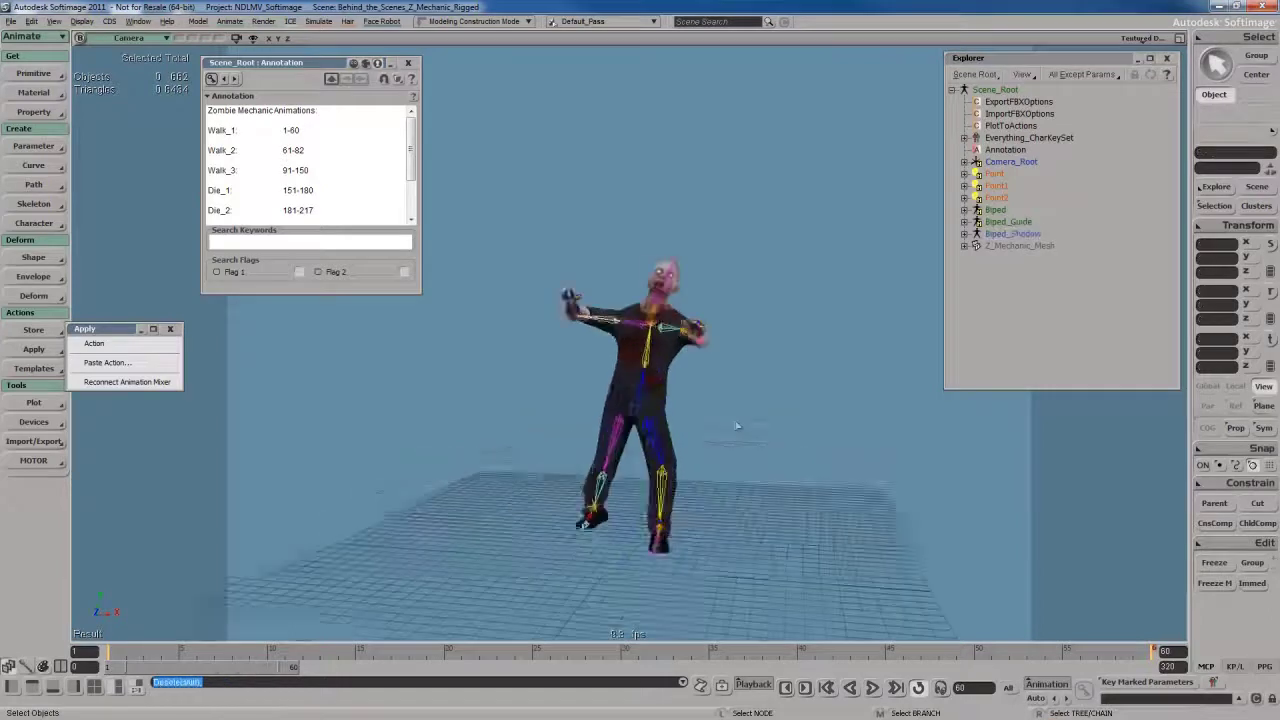
Step: Play Walk_1 (frames 1–60), return to the first frame, and branch-select Biped_Shadow
key(space)
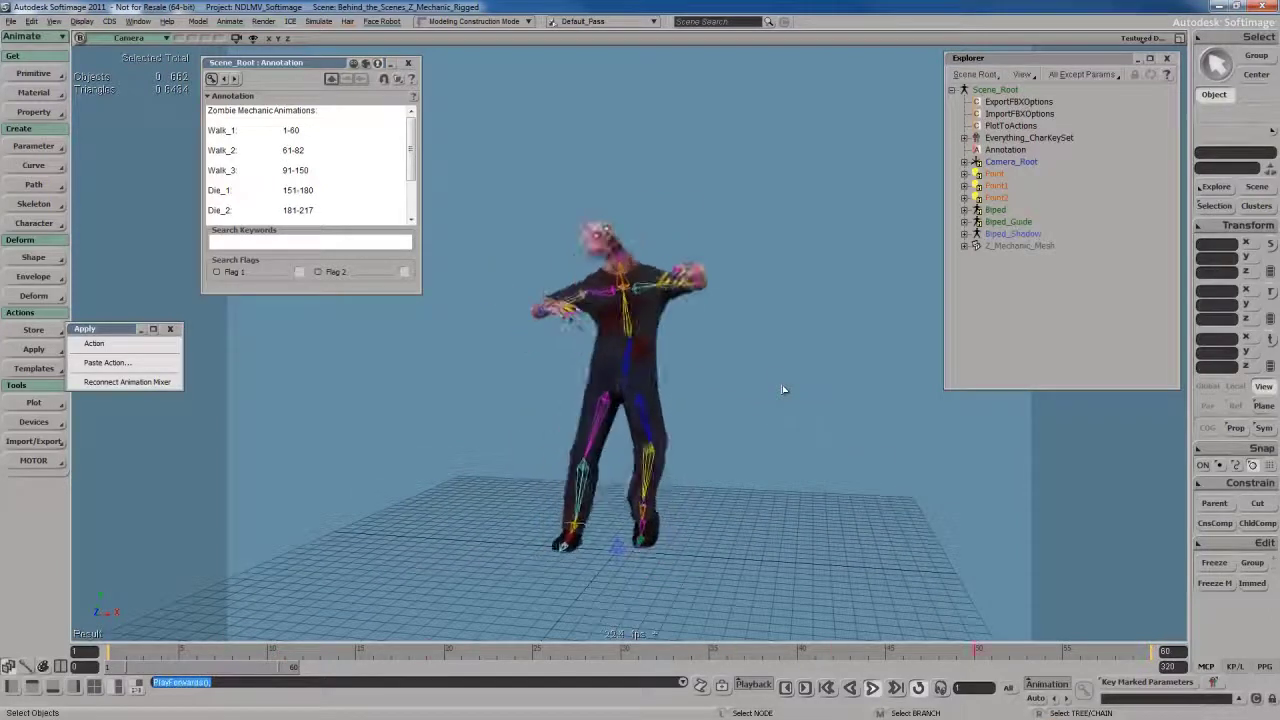
key(Home)
click(1014, 234)
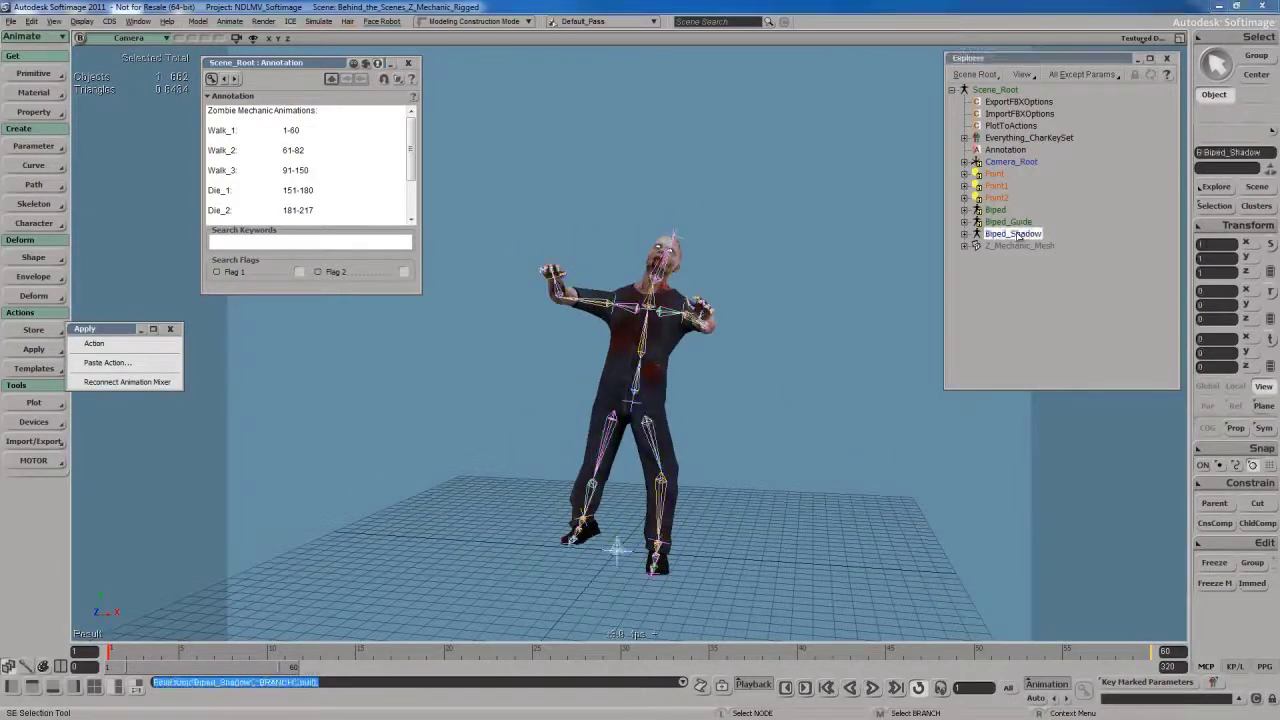
Step: Try plotting Biped_Shadow's transformations to an action, then undo that plot
click(1240, 40)
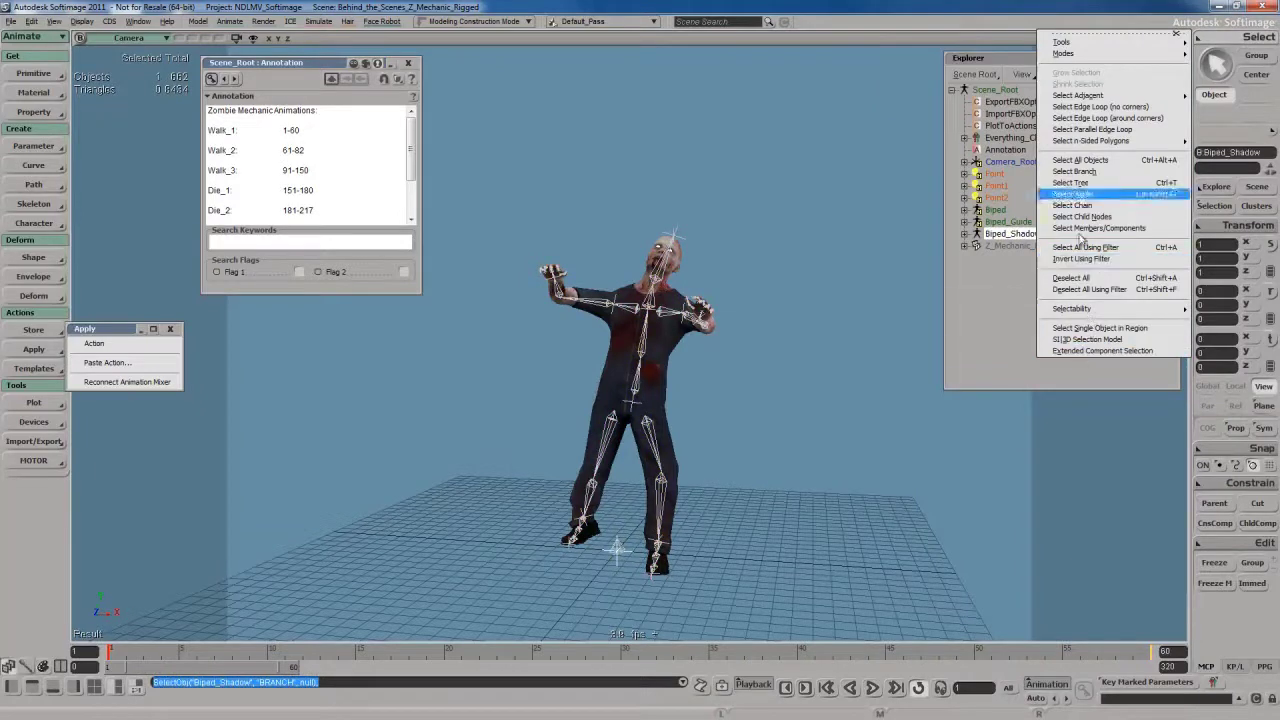
click(33, 402)
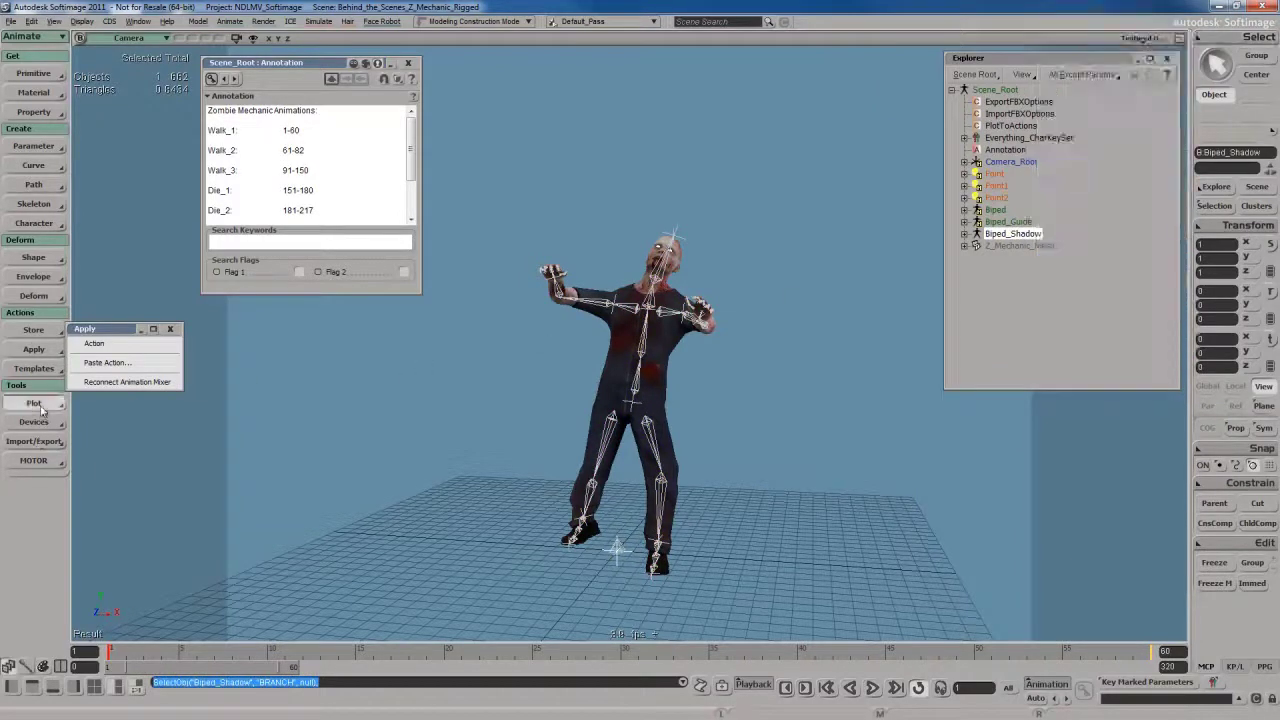
click(33, 402)
click(33, 402)
click(127, 415)
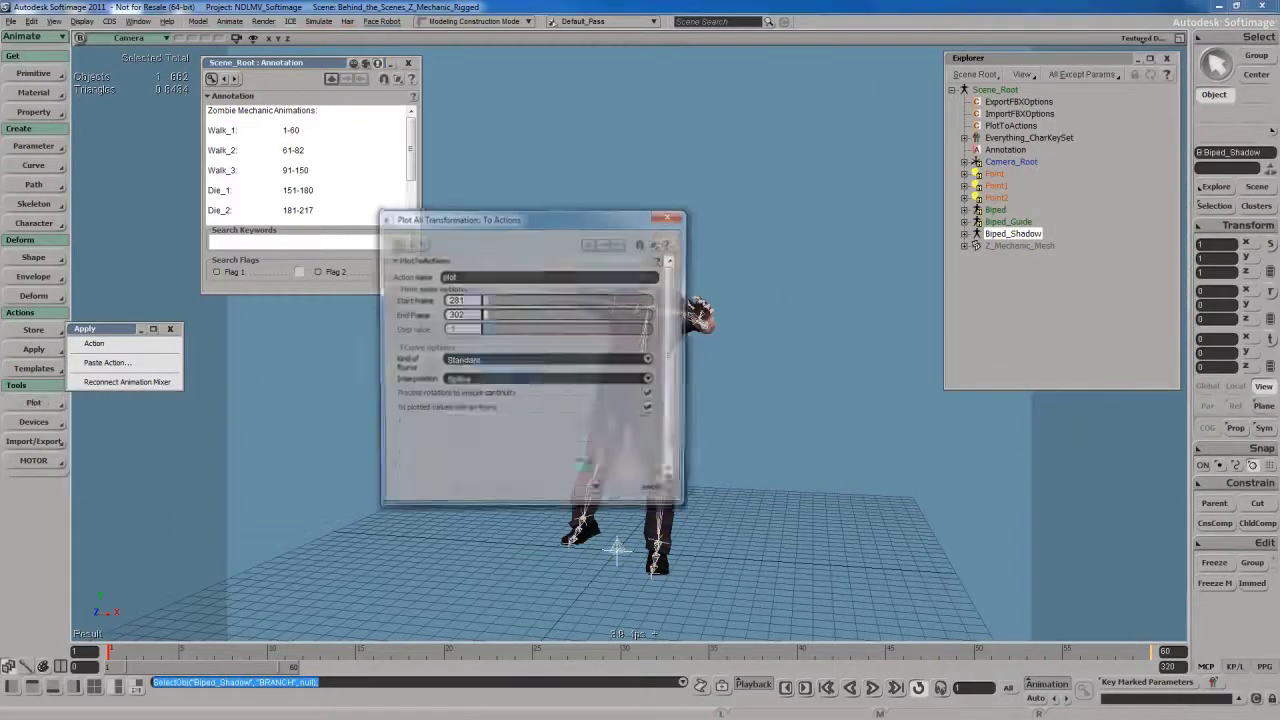
drag(538, 213, 908, 107)
double_click(846, 190)
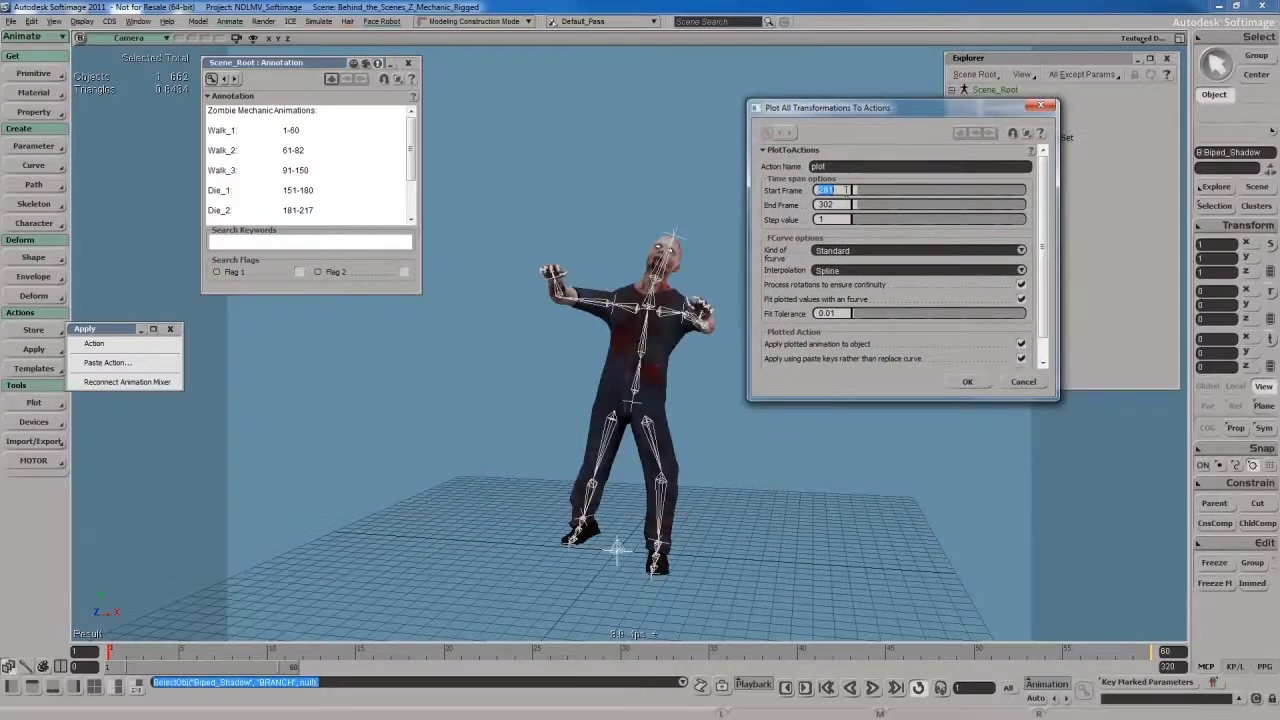
text(60)
click(968, 382)
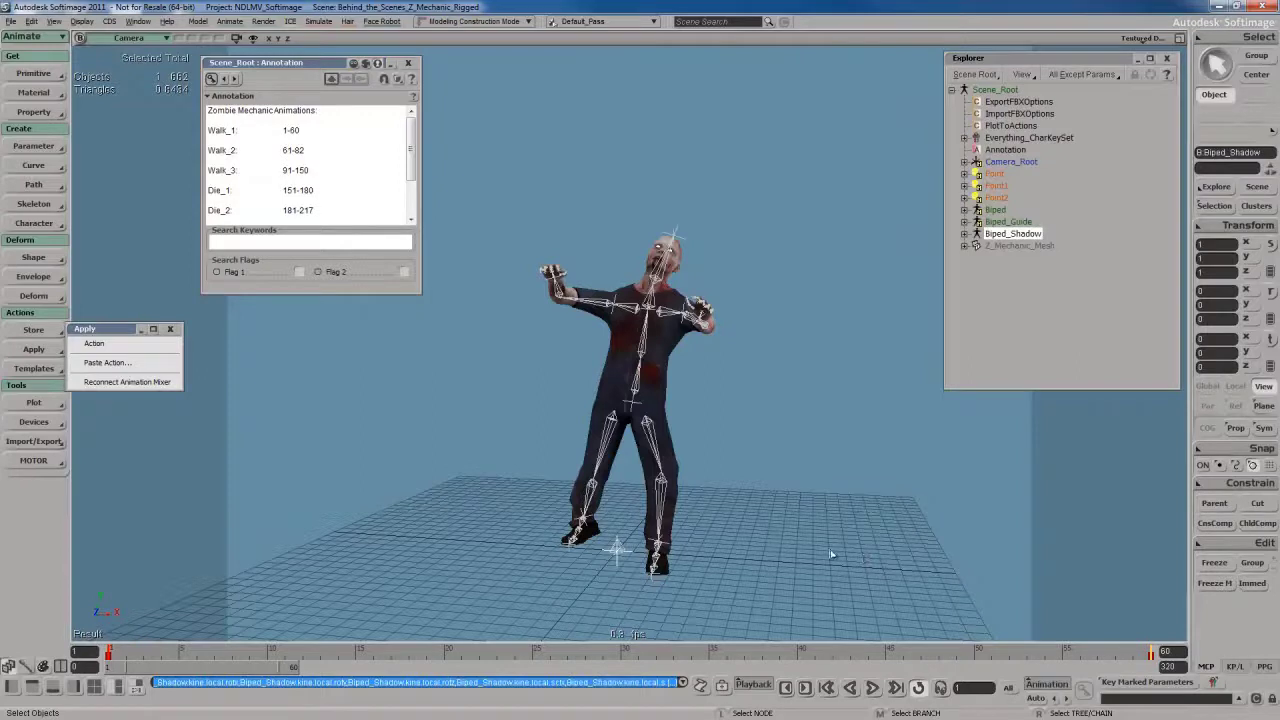
click(965, 234)
key(ctrl+z)
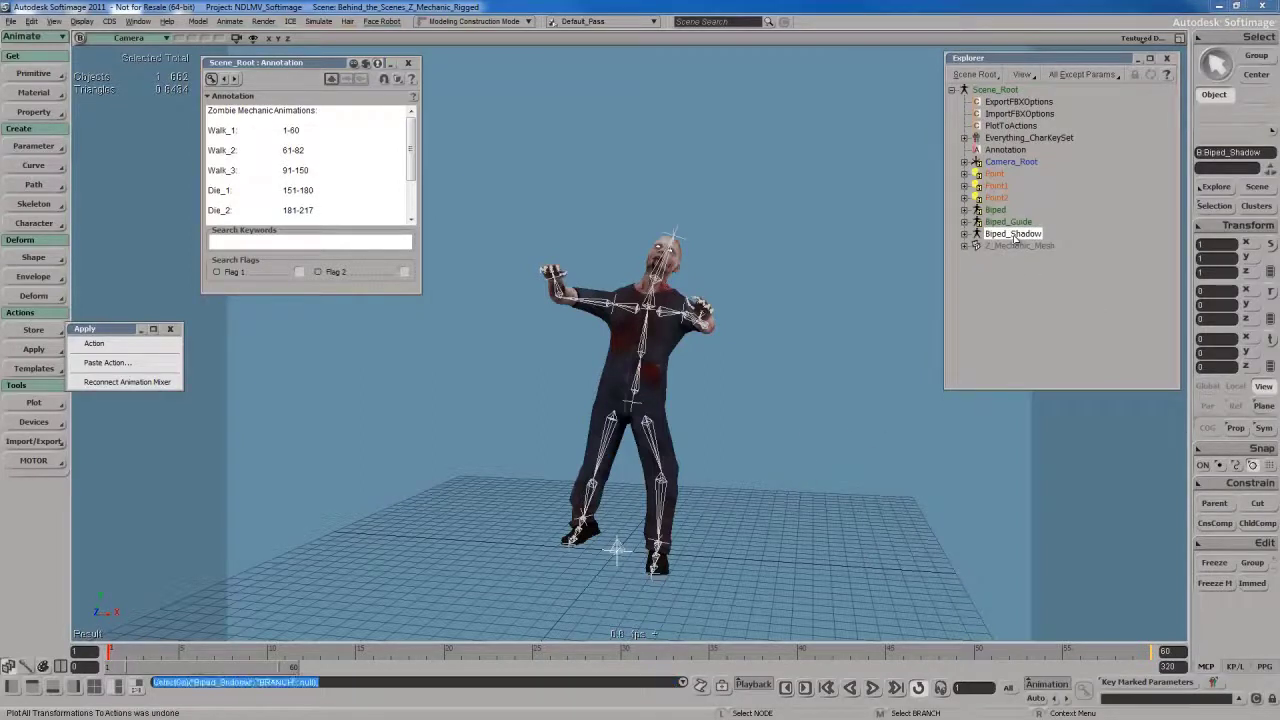
Step: Plot all 99 Biped_Shadow child nodes' transformations into the 'plot' action and view the curves
click(1221, 37)
click(1090, 229)
click(33, 402)
click(105, 408)
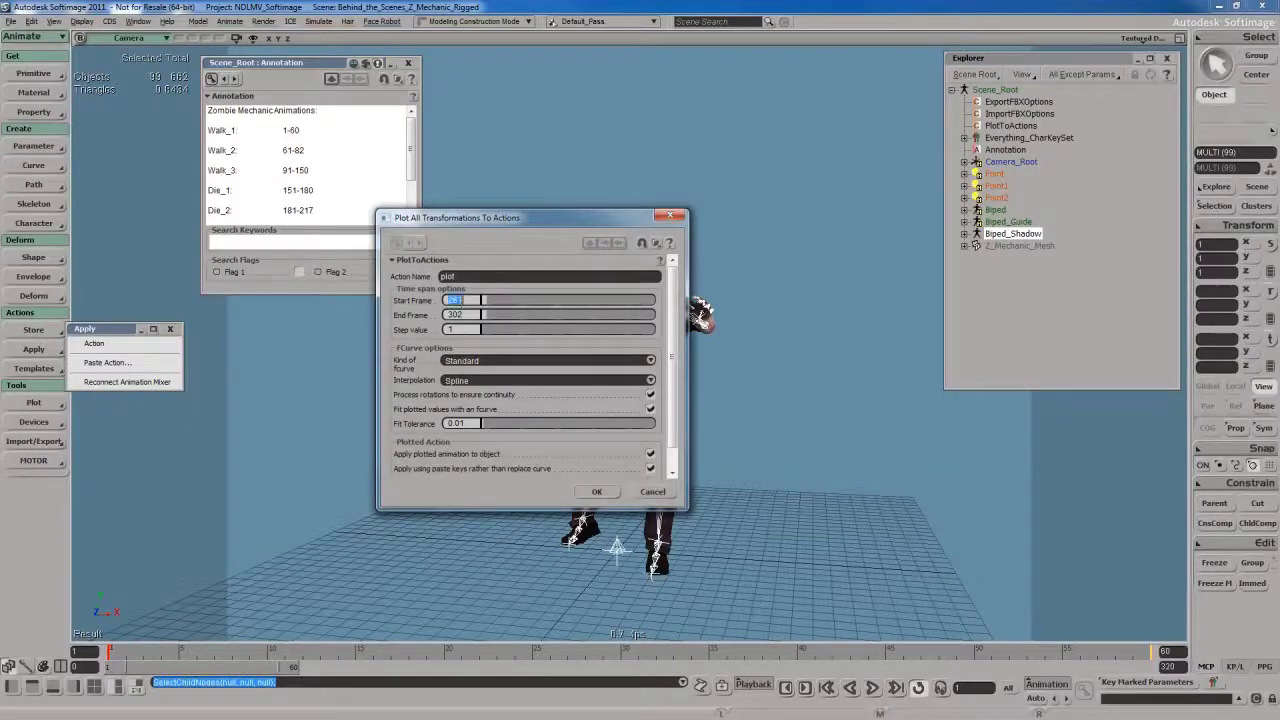
click(592, 491)
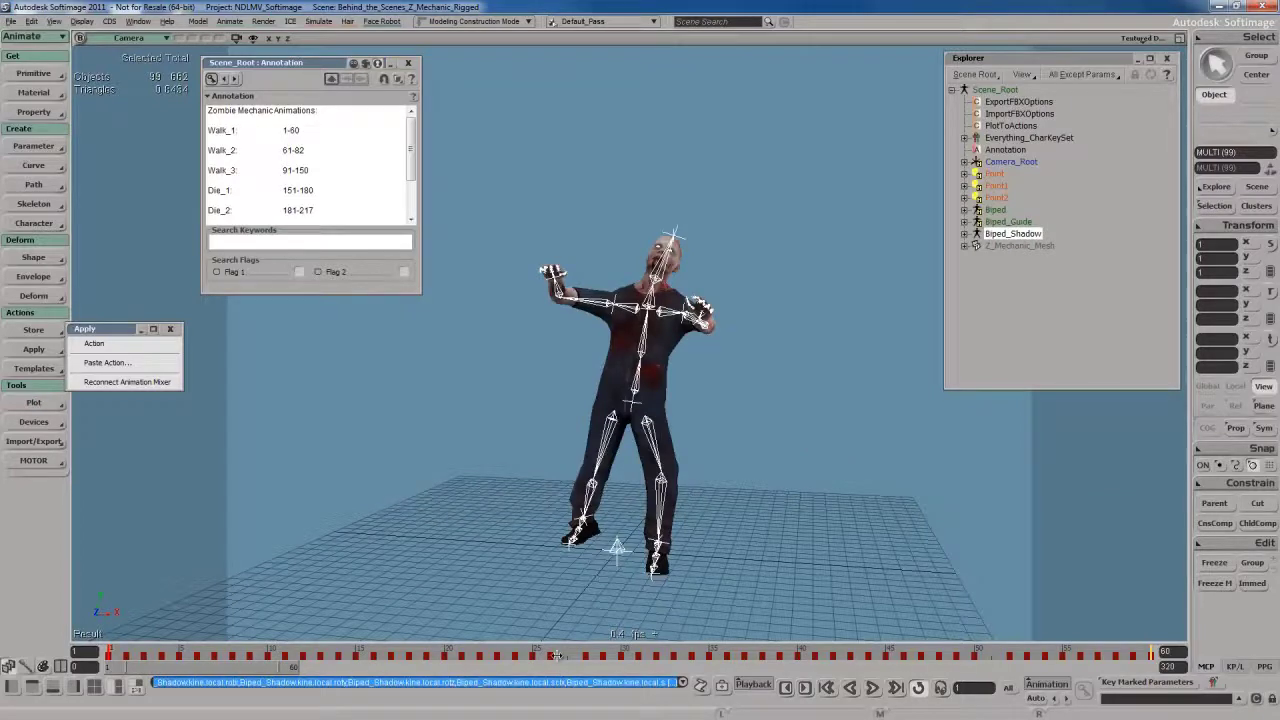
key(0)
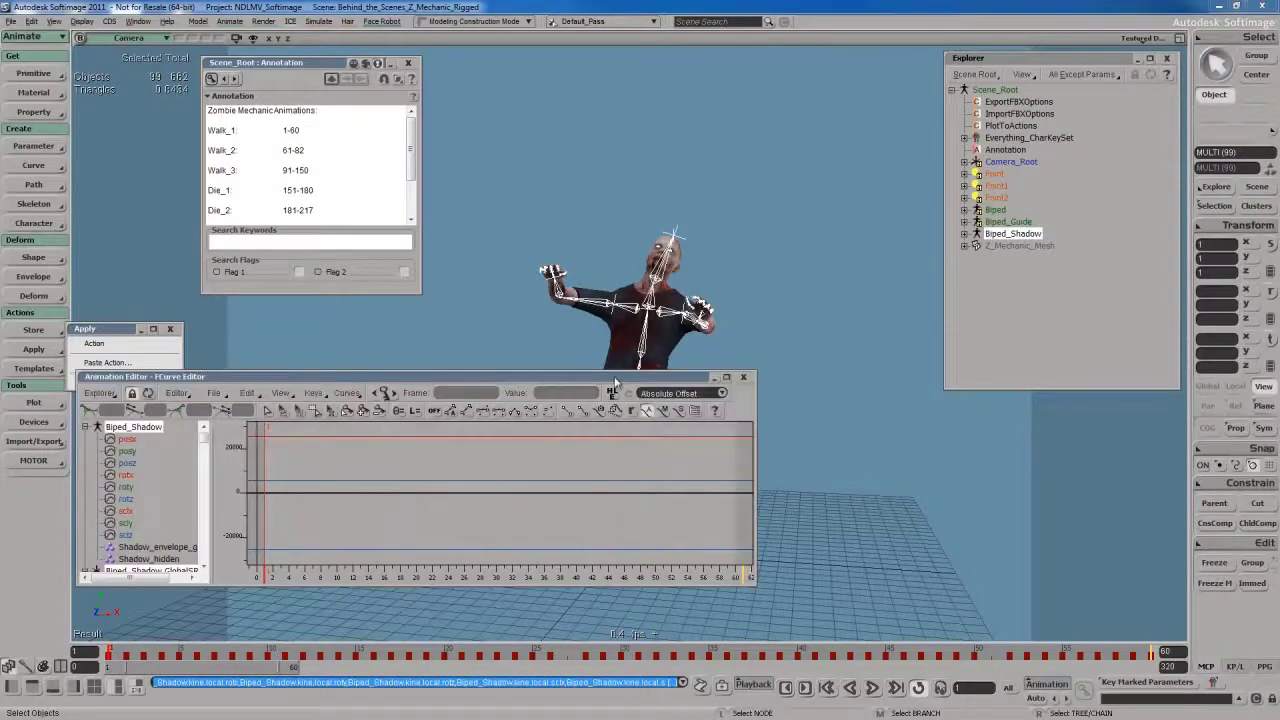
drag(607, 375, 731, 70)
drag(875, 272, 1036, 344)
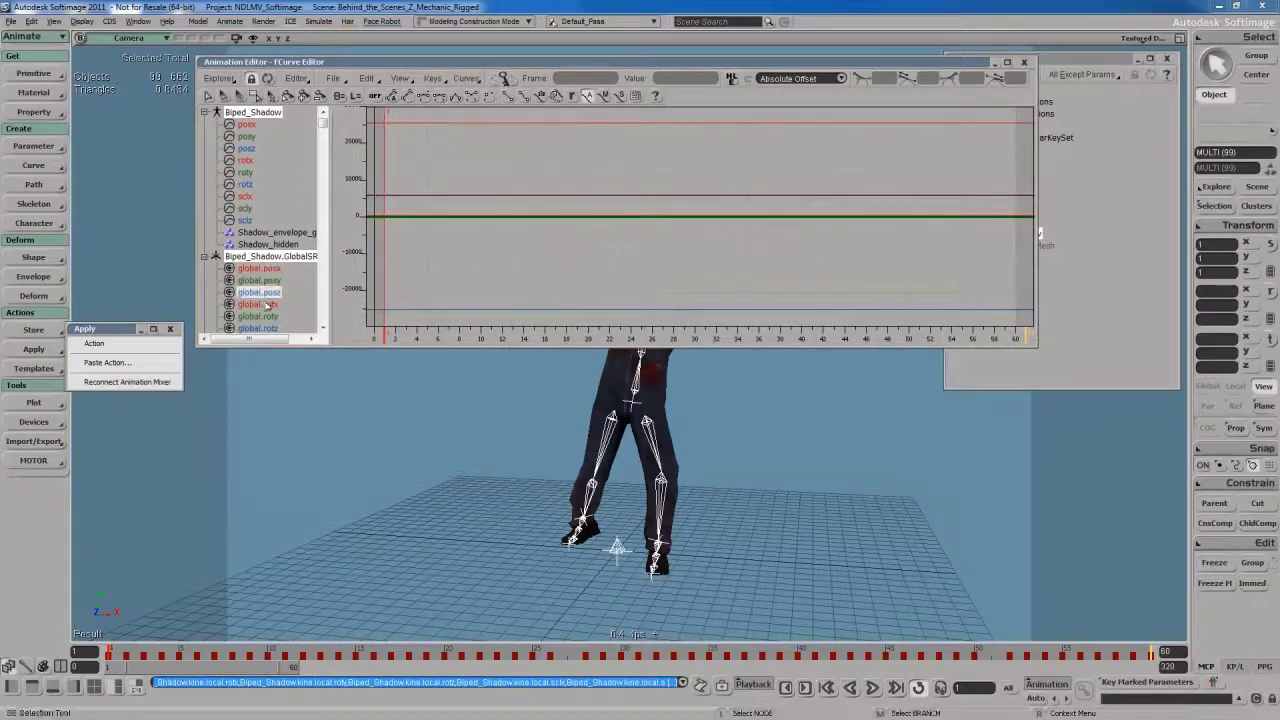
drag(268, 305, 268, 262)
key(a)
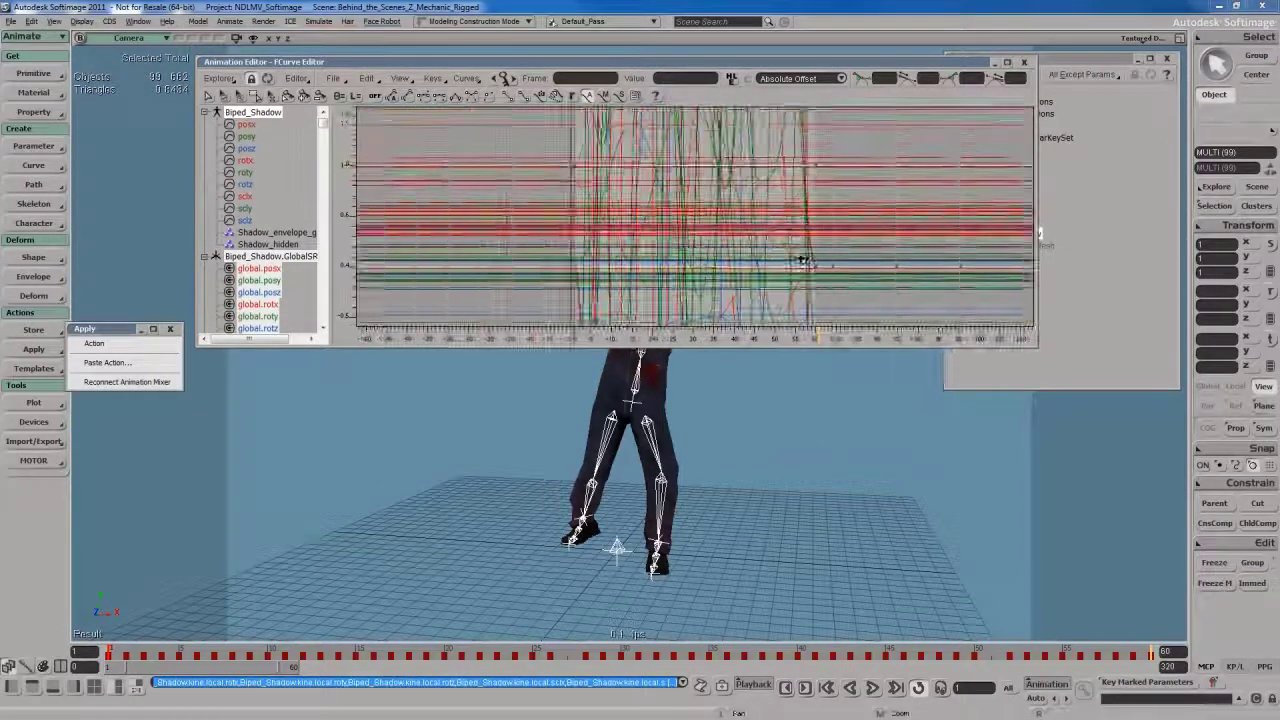
middle_drag(675, 252, 856, 245)
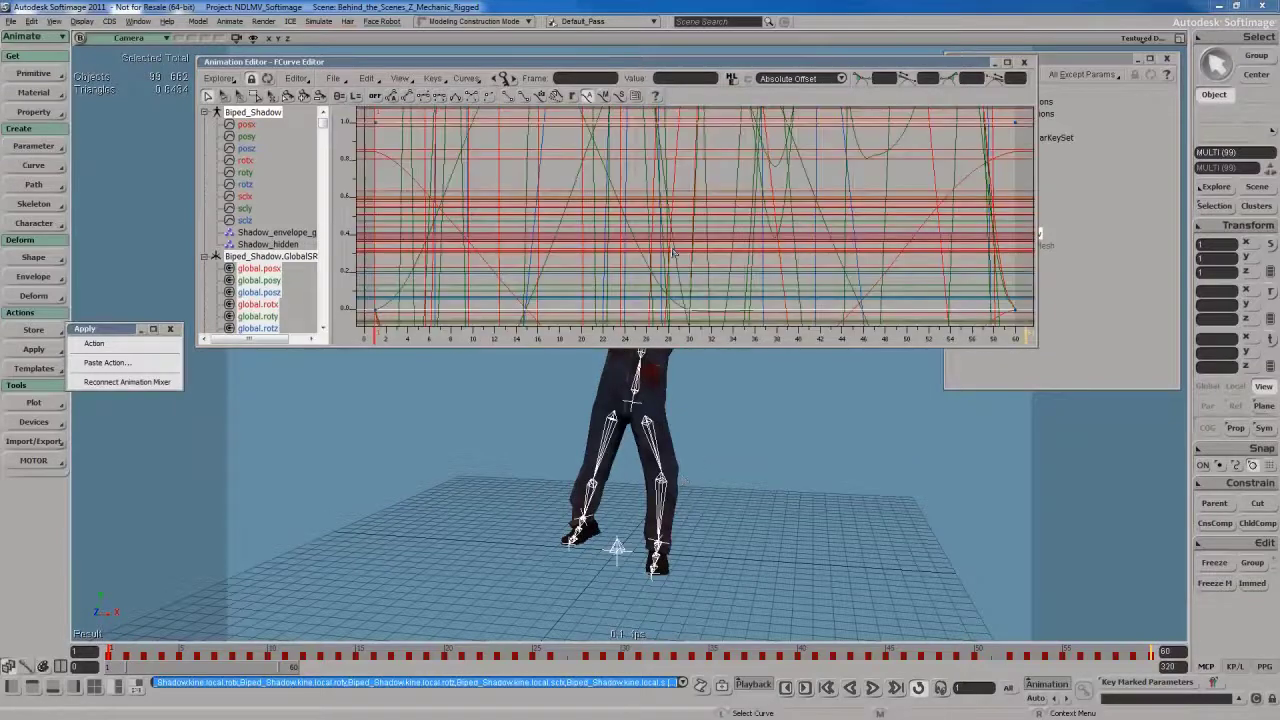
key(a)
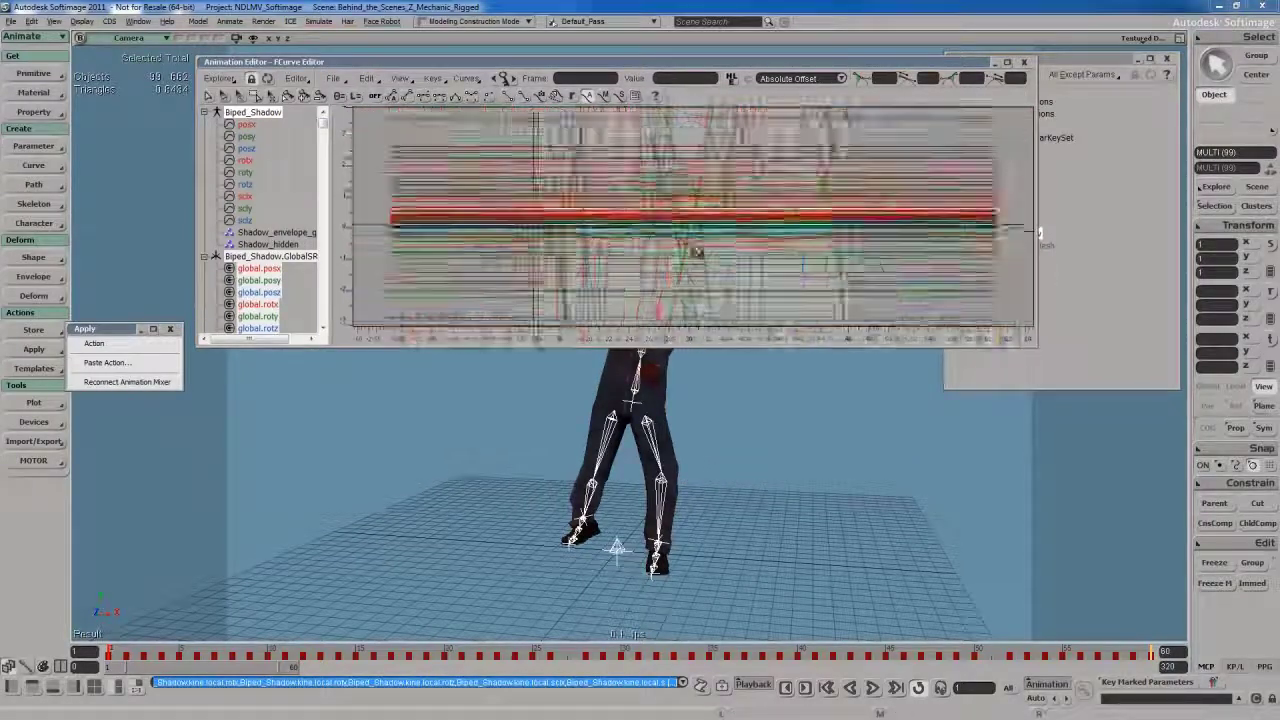
drag(736, 172, 735, 145)
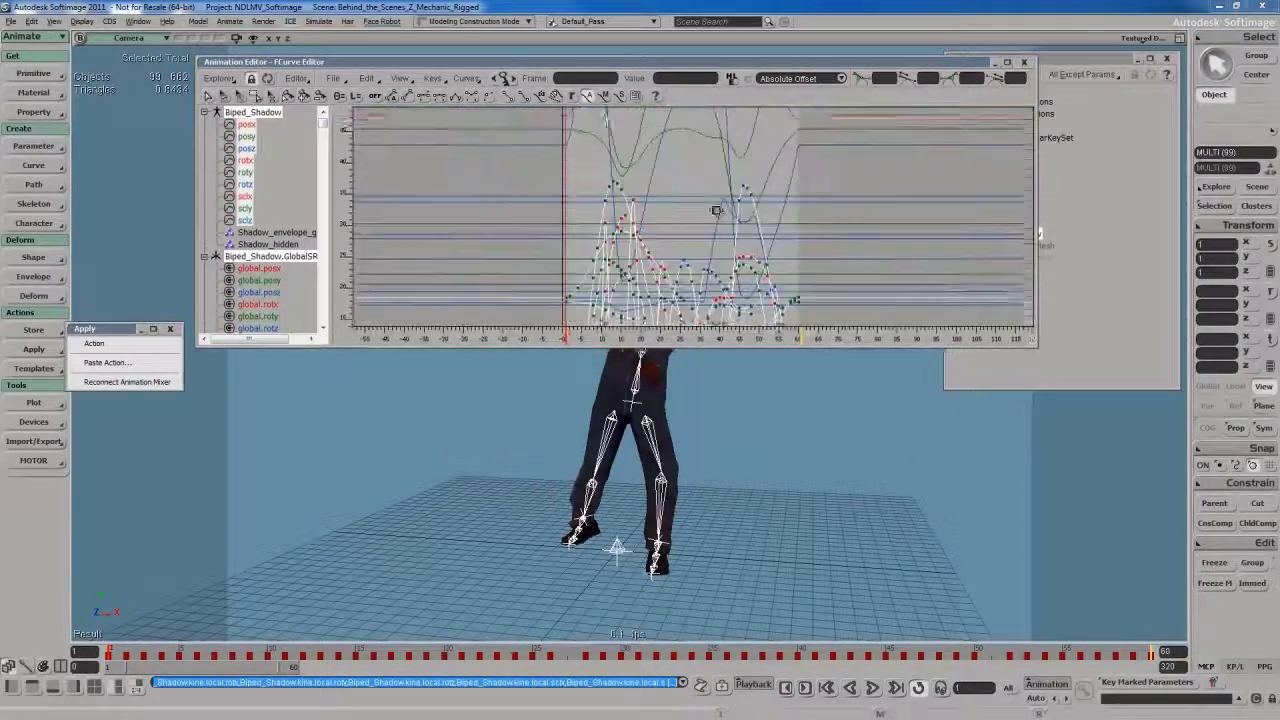
mouse_move(718, 215)
mouse_down()
mouse_move(566, 234)
mouse_move(566, 254)
mouse_move(791, 237)
mouse_move(601, 168)
mouse_up()
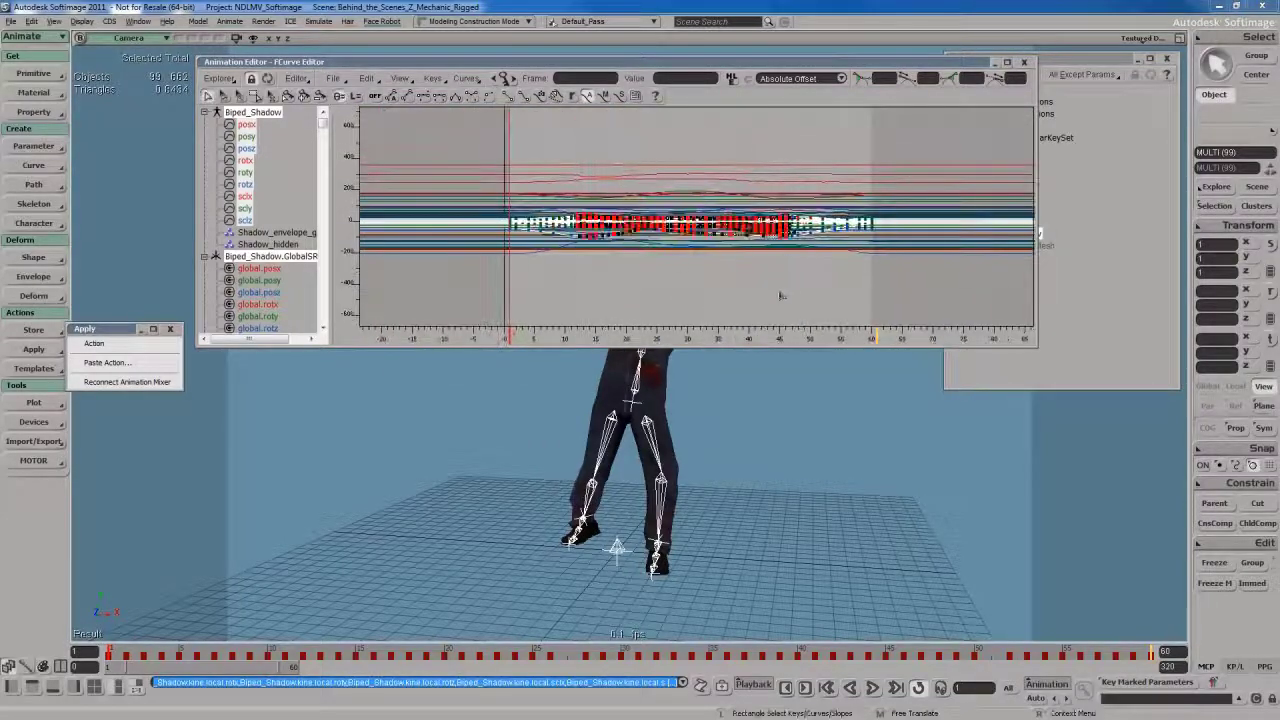
mouse_move(759, 281)
mouse_down()
mouse_move(726, 271)
mouse_move(849, 283)
mouse_move(697, 295)
mouse_up()
click(1024, 62)
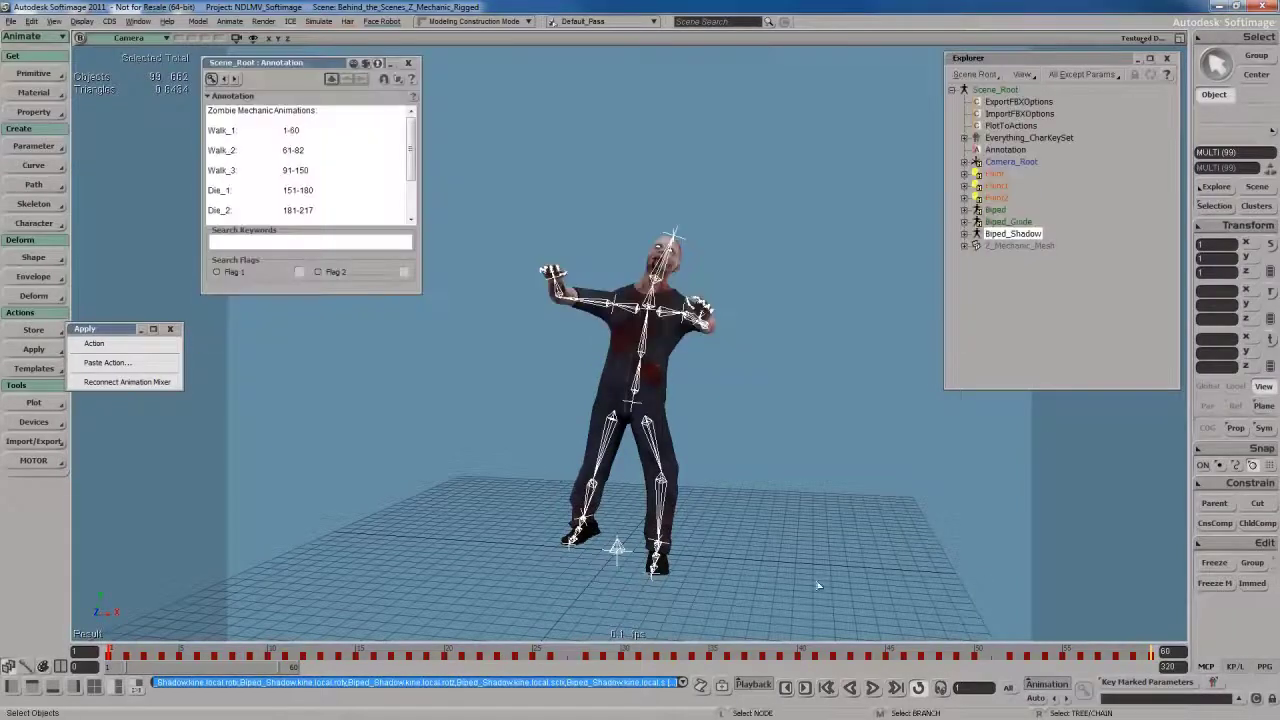
Step: Add Z_Mechanic_Mesh to the plotted bones selection and bring up the Export FBX dialog
ctrl+click(1018, 246)
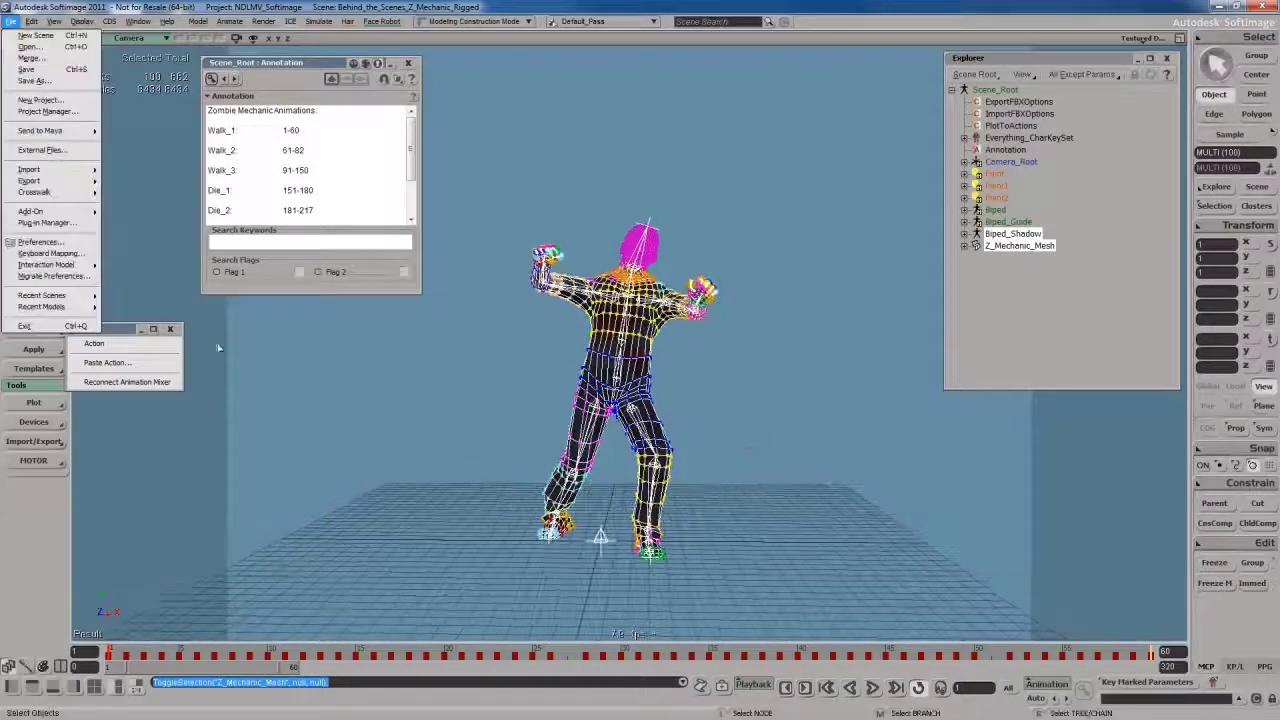
click(135, 264)
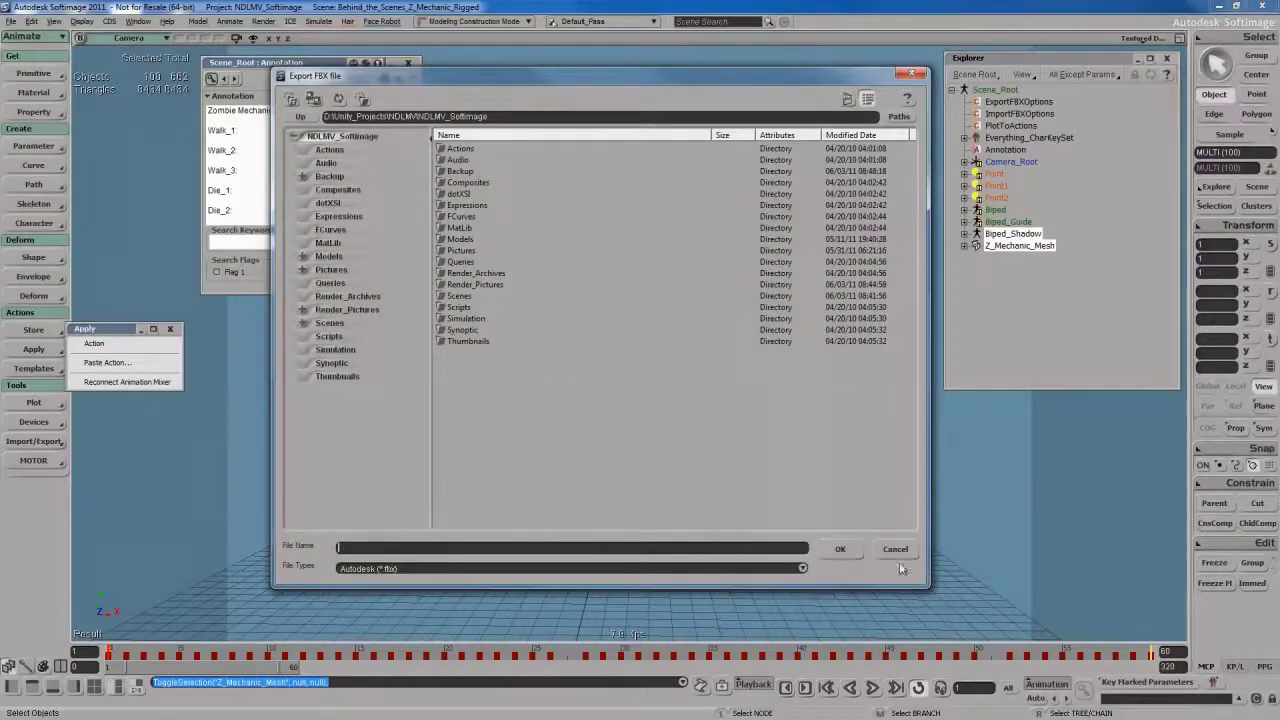